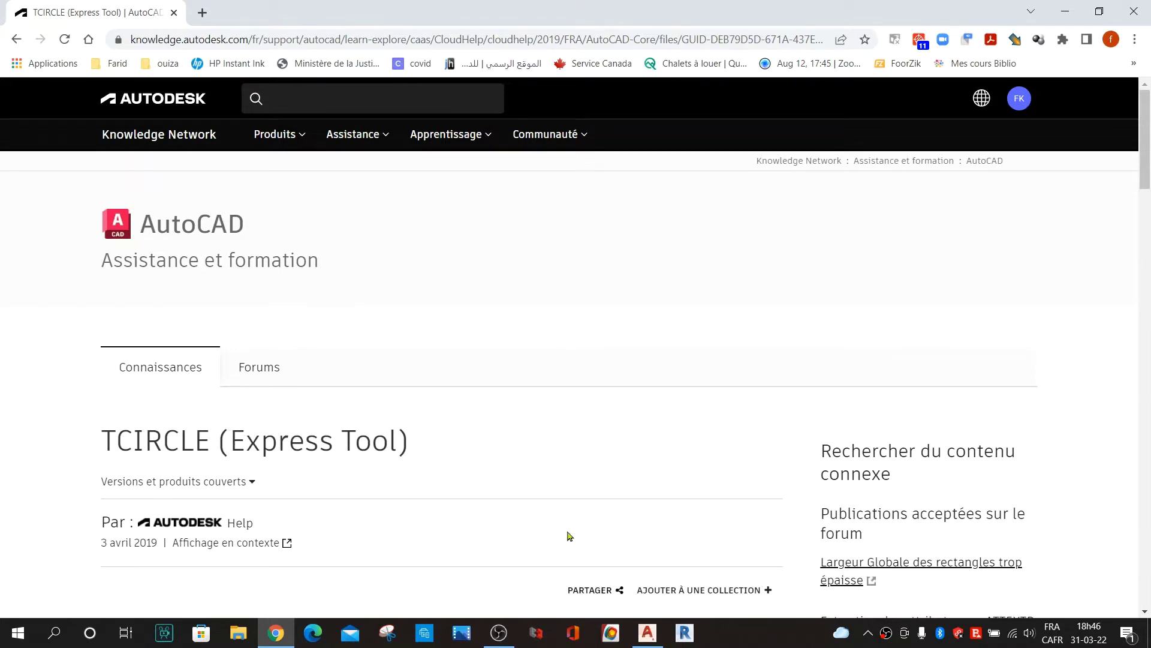
Read the TCIRCLE (Express Tool) help page in the browser and return to AutoCAD.
click(648, 633)
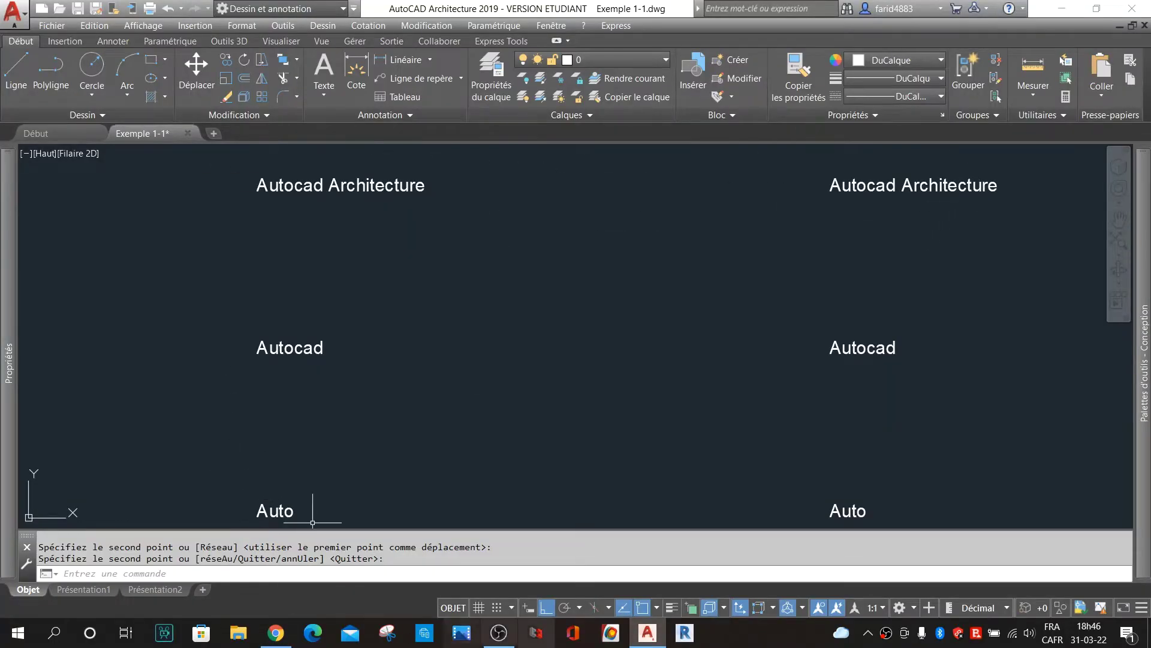
click(277, 635)
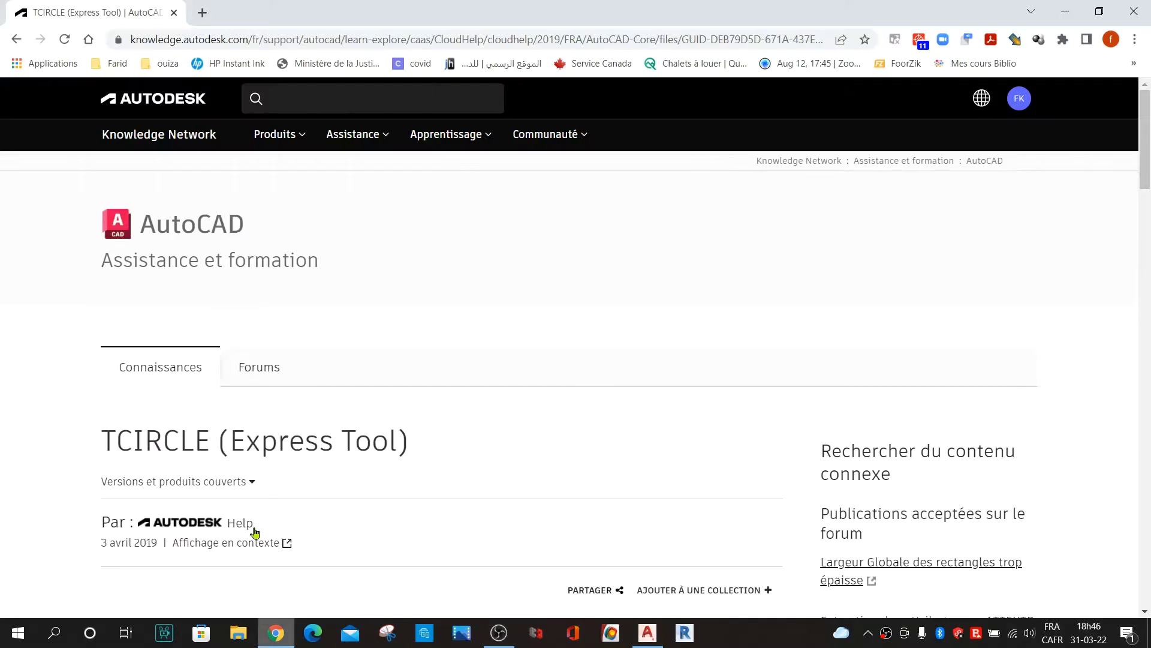
scroll(326, 498, down, 5)
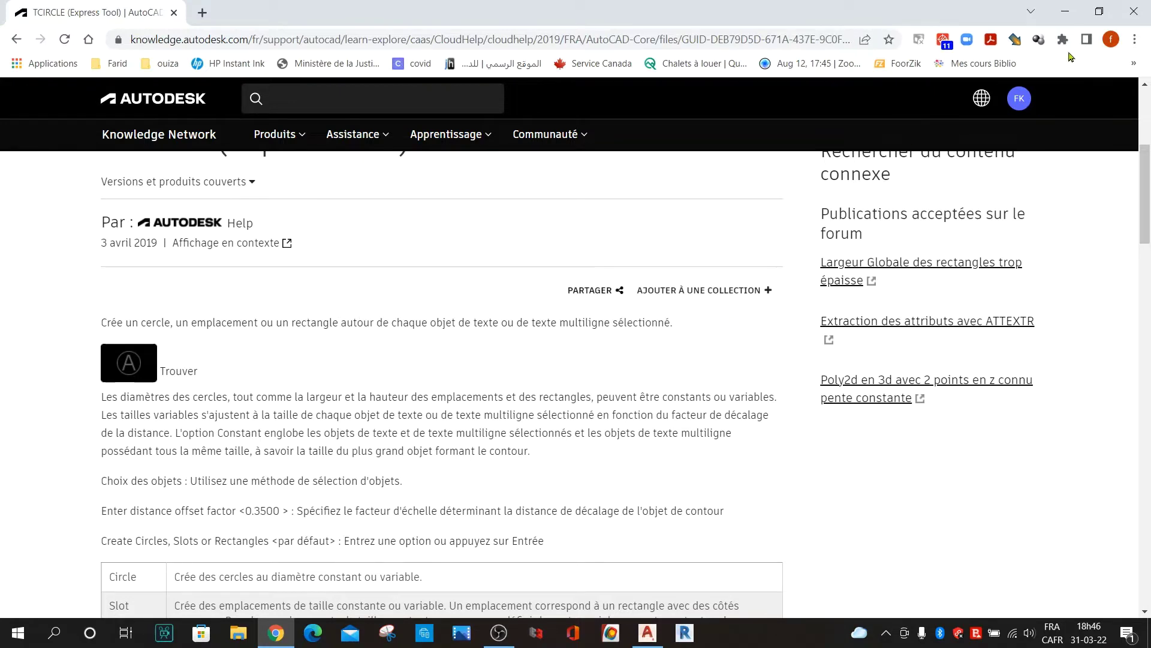
click(1065, 11)
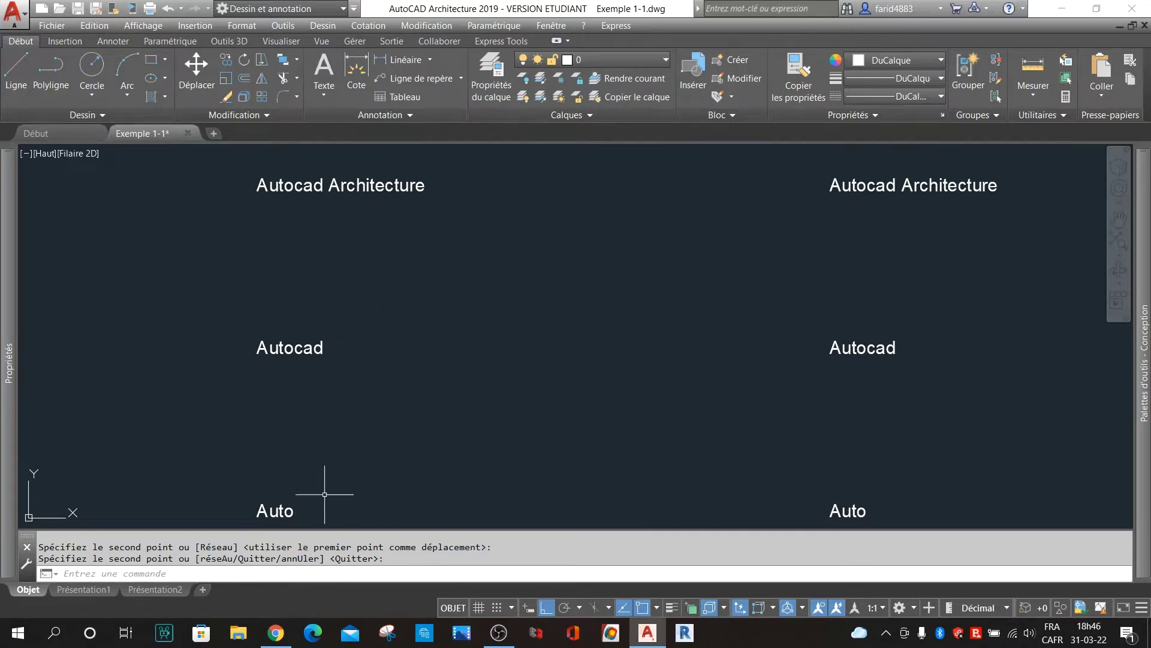
Enclose the three left-column texts with TCIRCLE, using a 0.35 offset factor and circles of variable size.
click(273, 574)
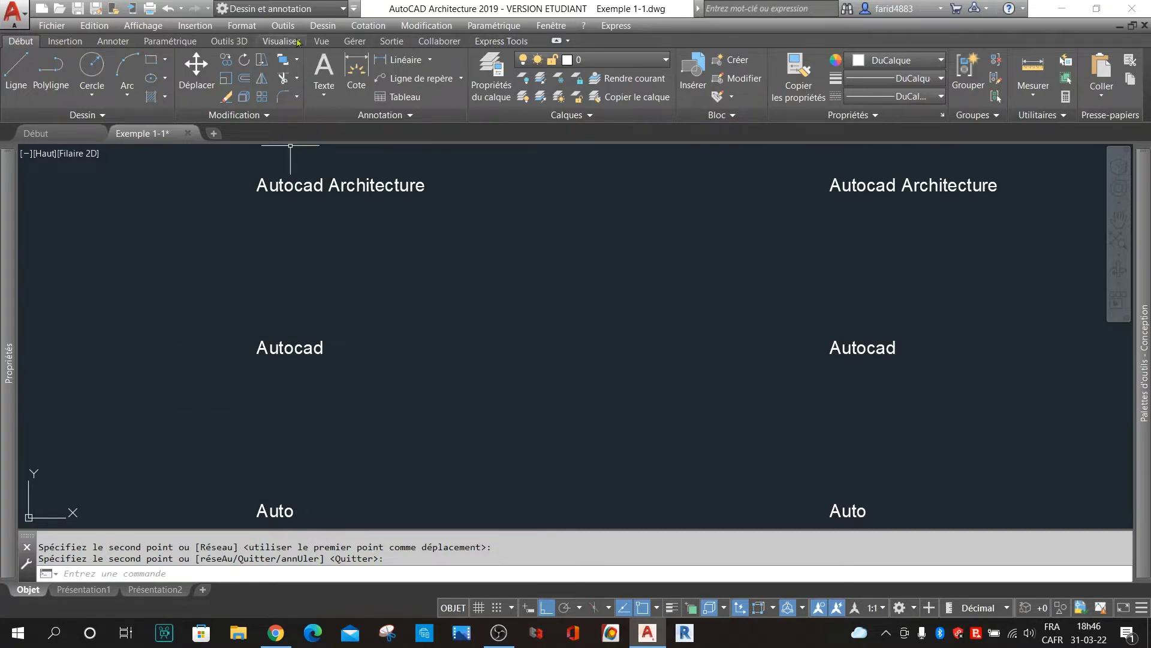
click(501, 41)
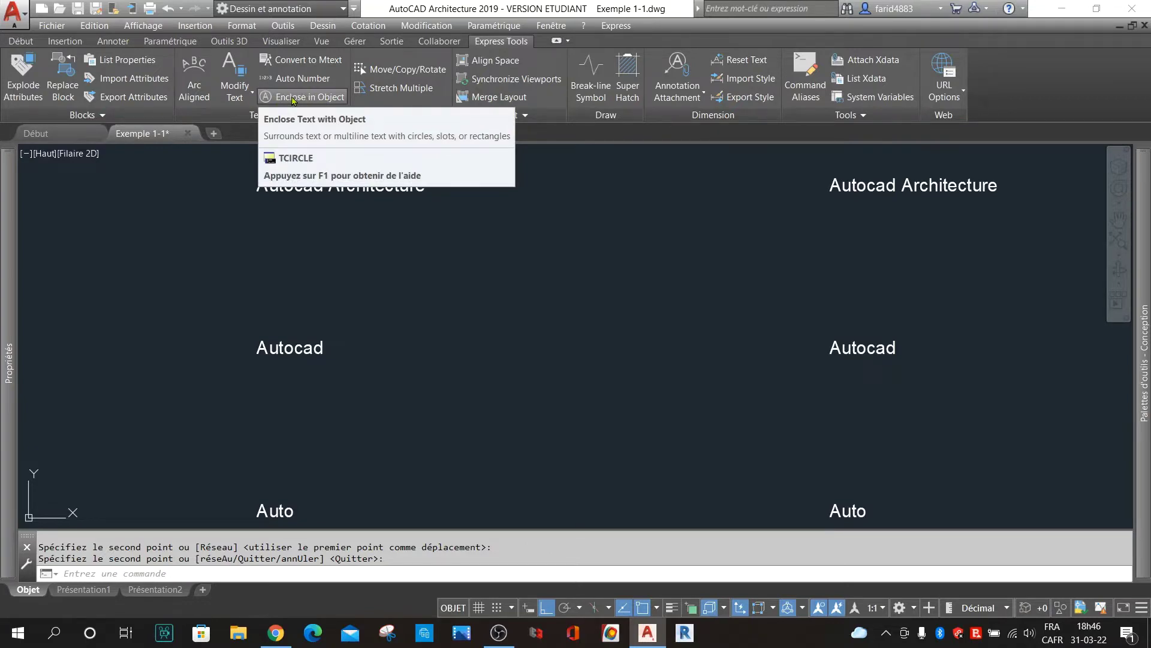
click(270, 569)
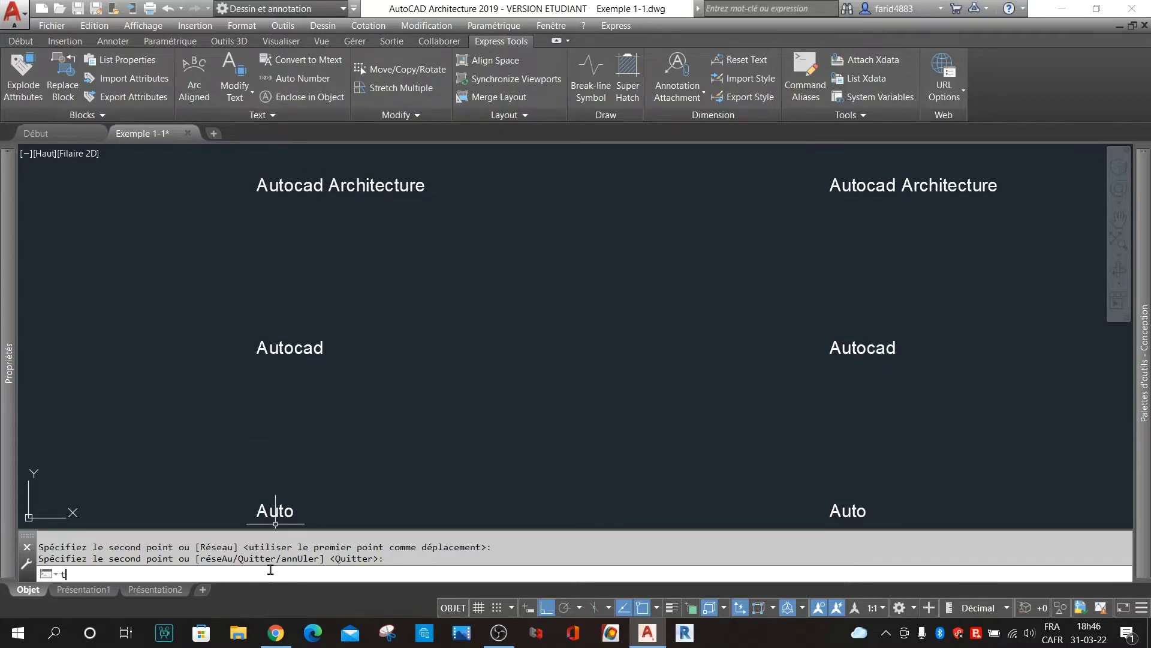
text(tcircl)
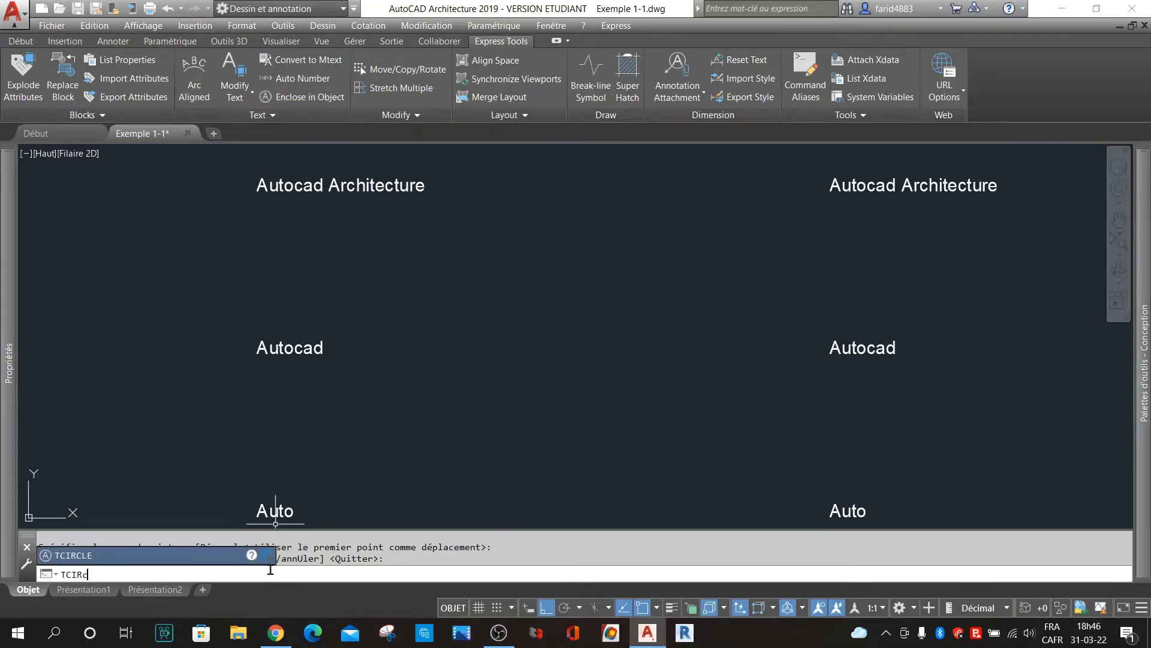
key(Return)
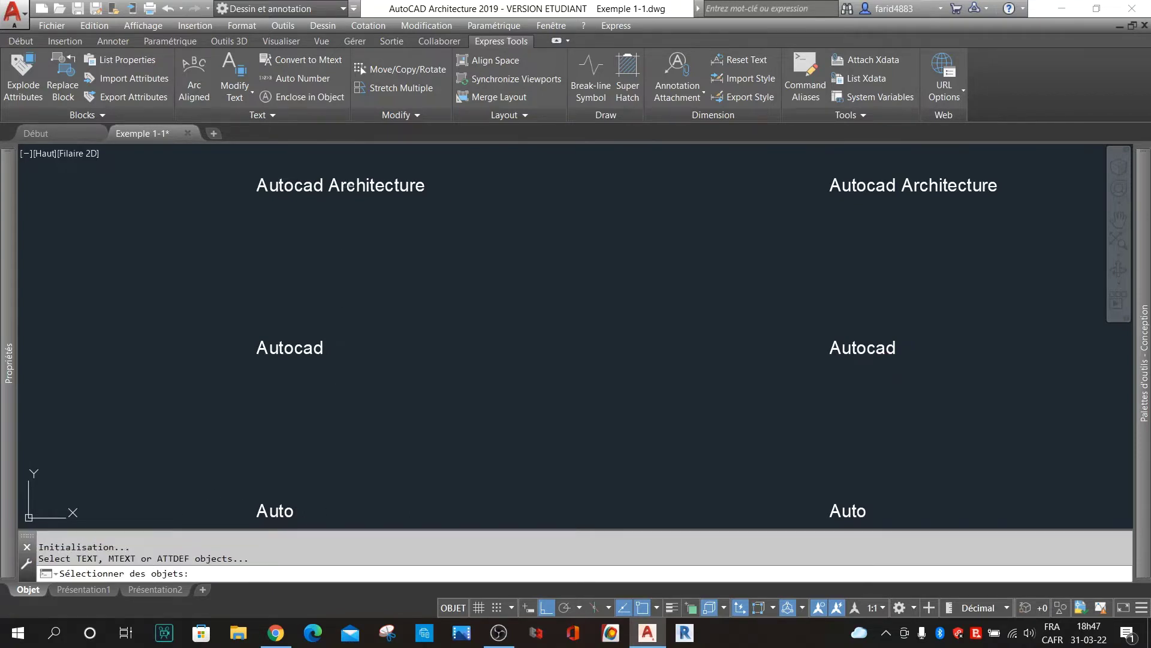
click(350, 185)
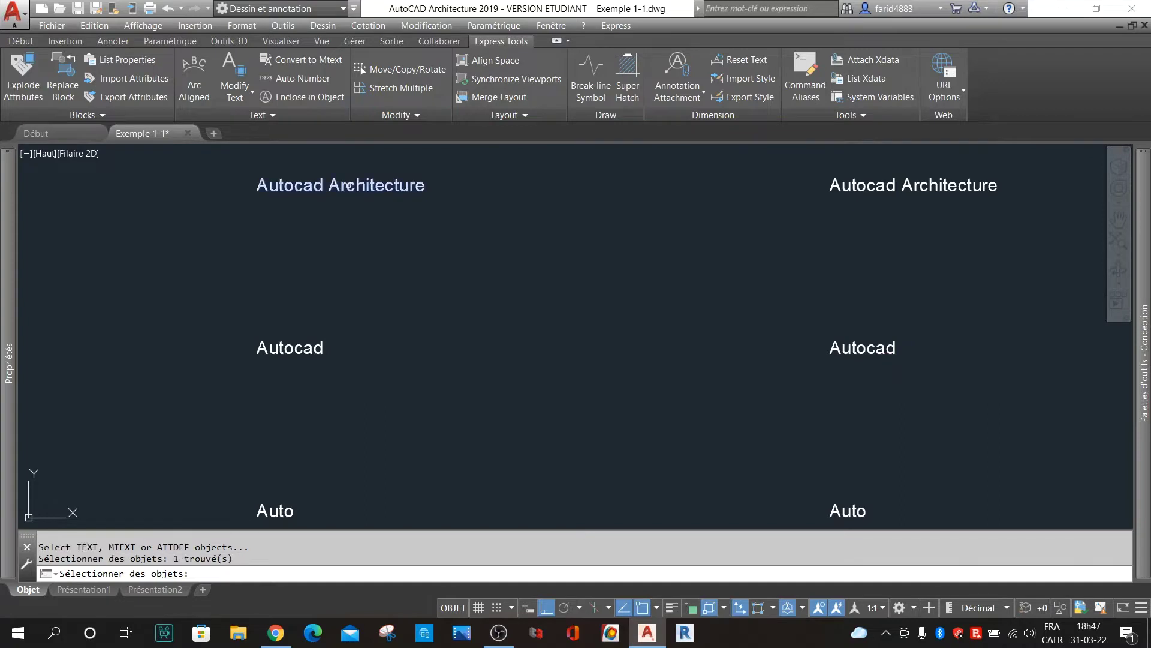
click(295, 355)
click(282, 511)
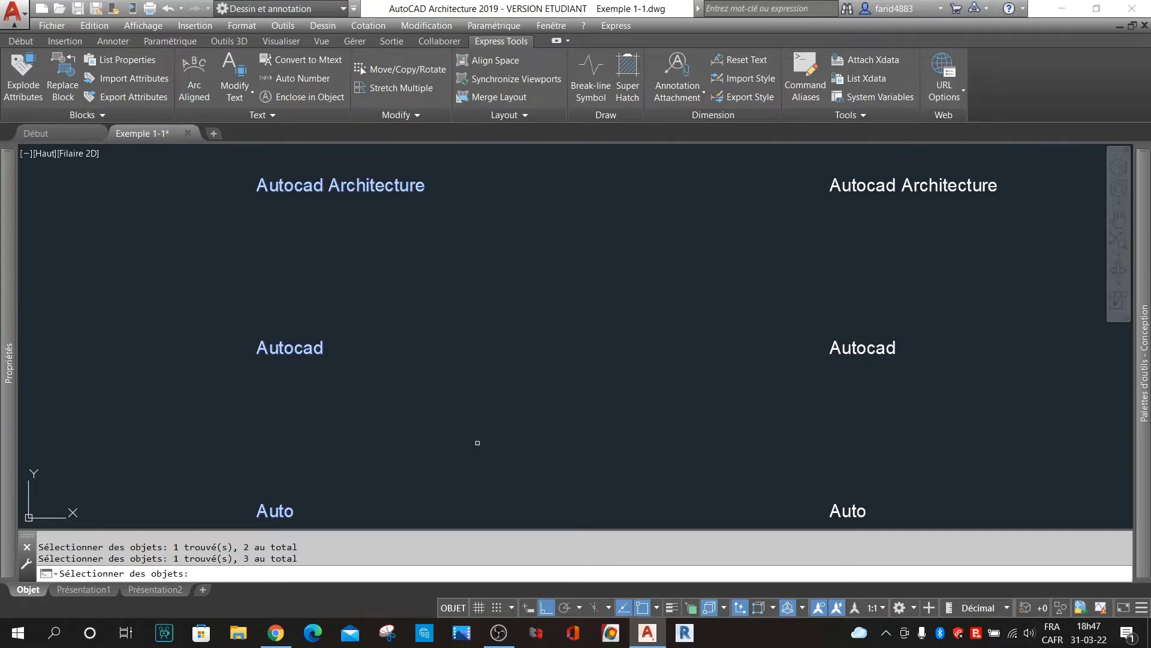
key(Return)
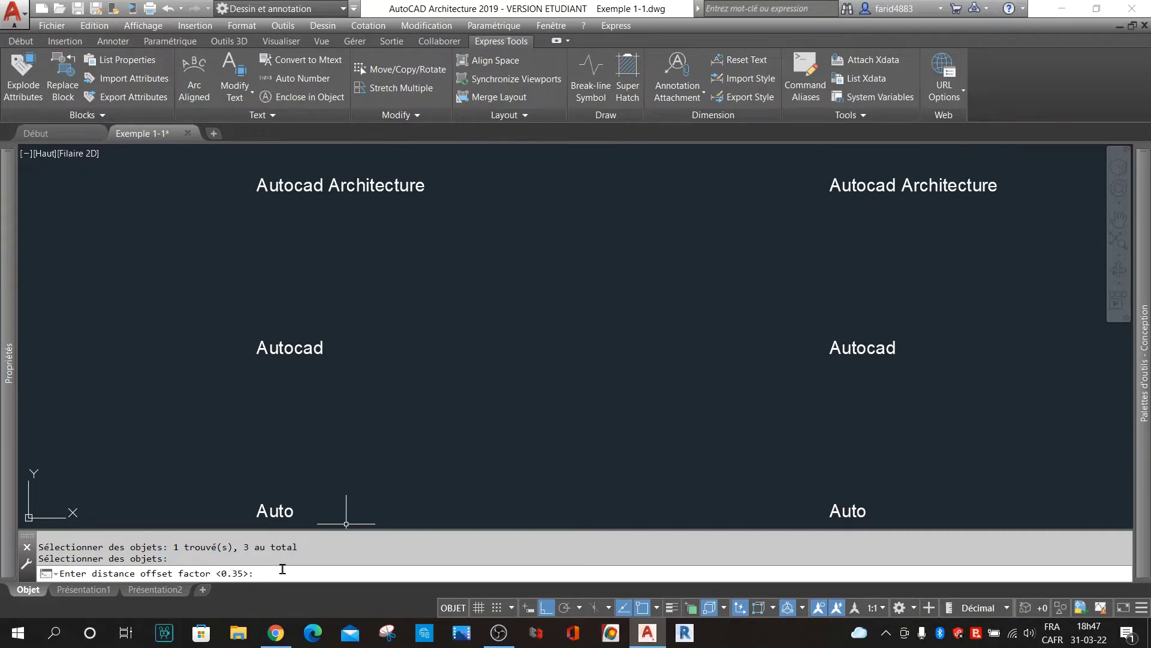
key(Return)
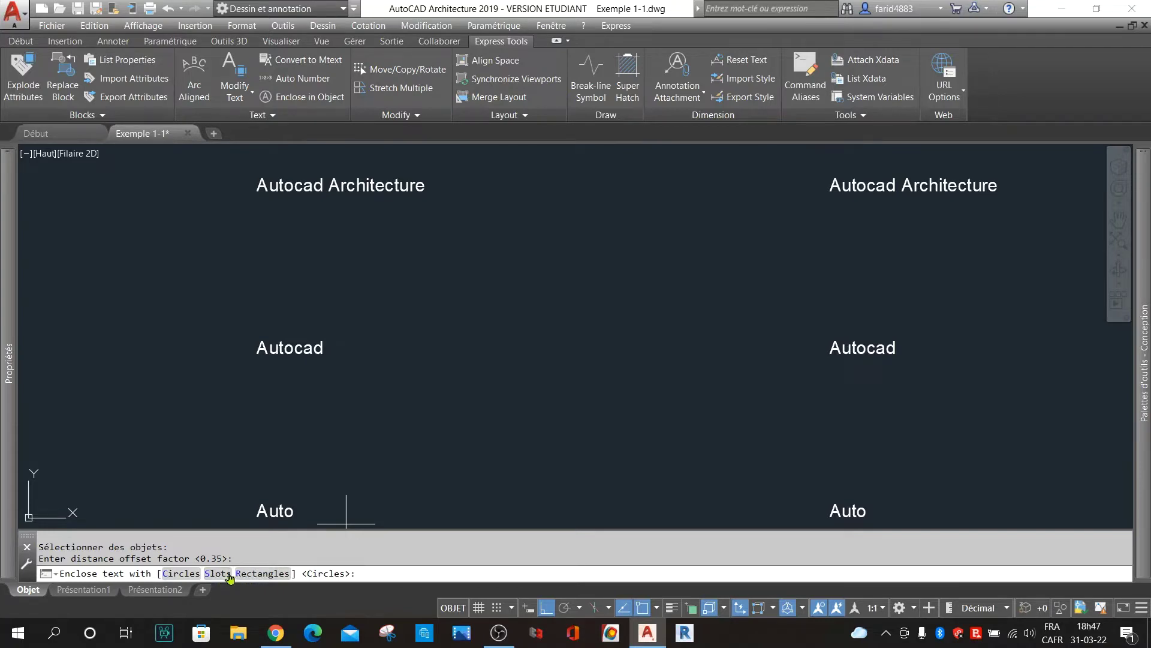
click(182, 573)
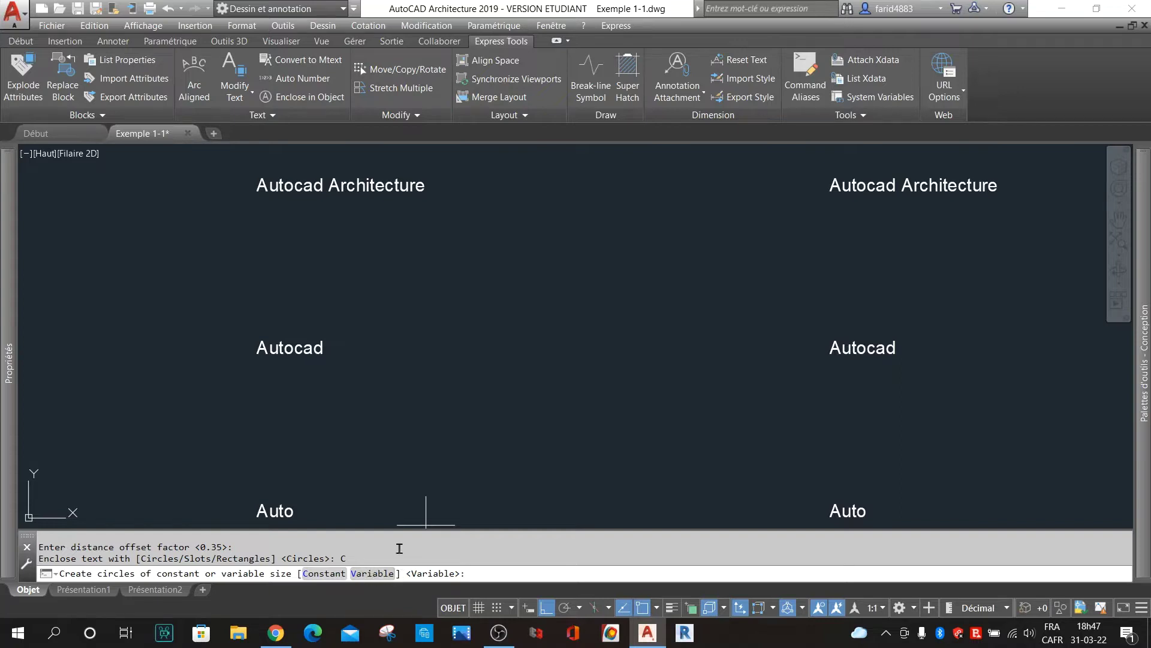
click(380, 577)
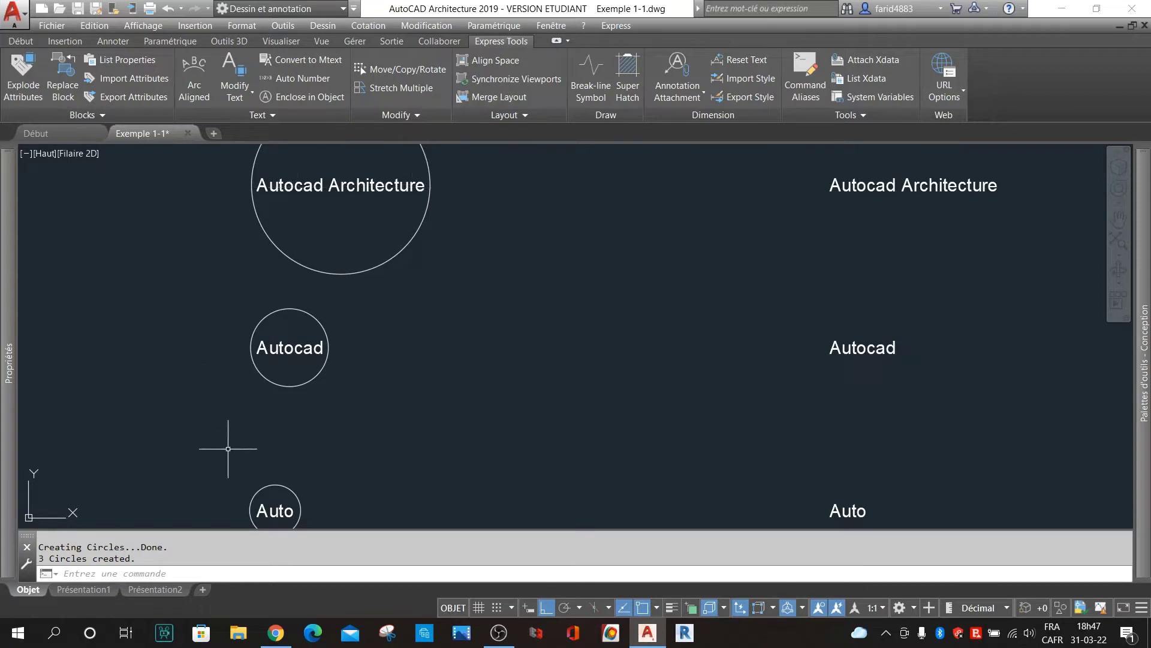
Erase the three variable-size circles around the left-column texts.
click(398, 227)
click(377, 303)
click(319, 319)
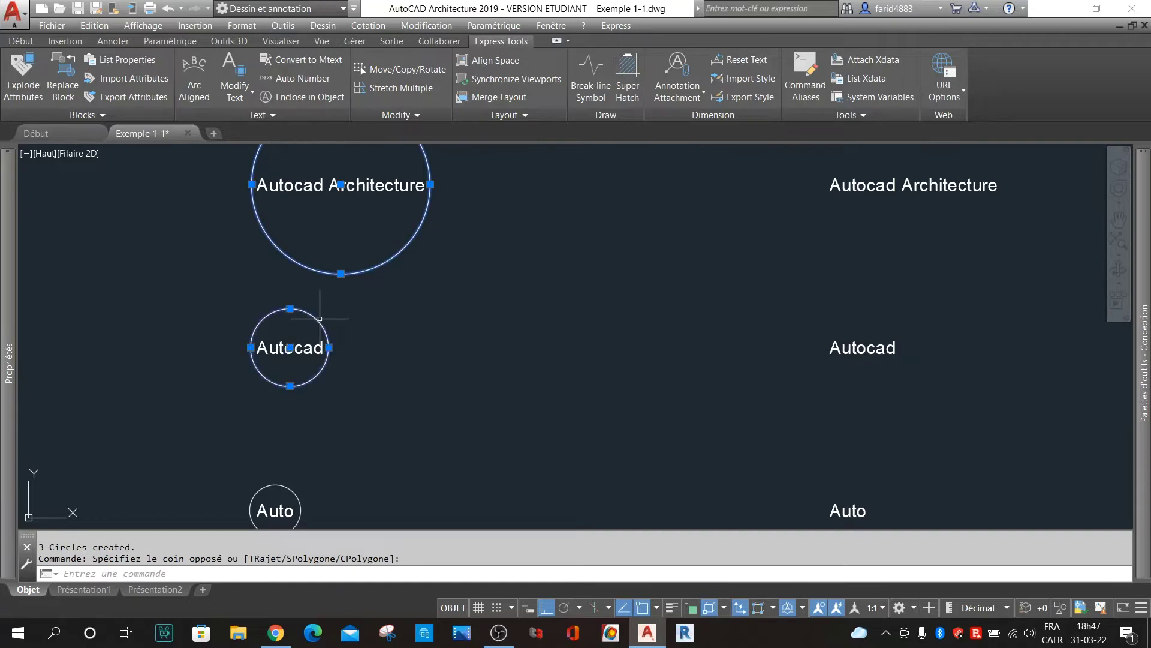
click(294, 479)
click(281, 498)
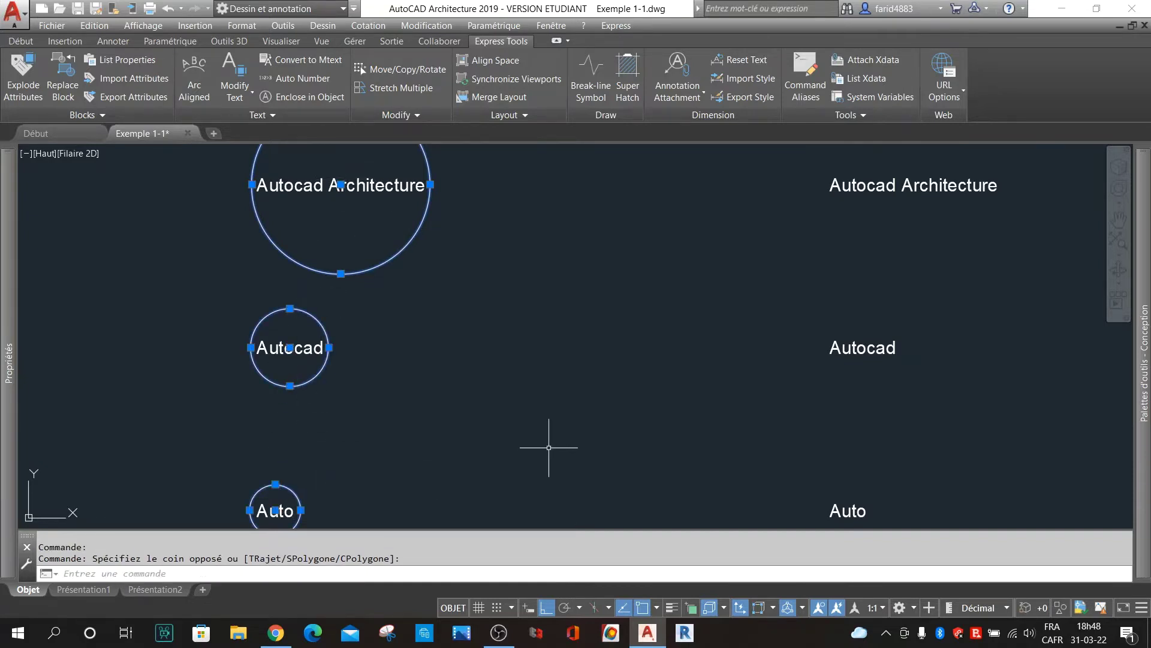
key(Delete)
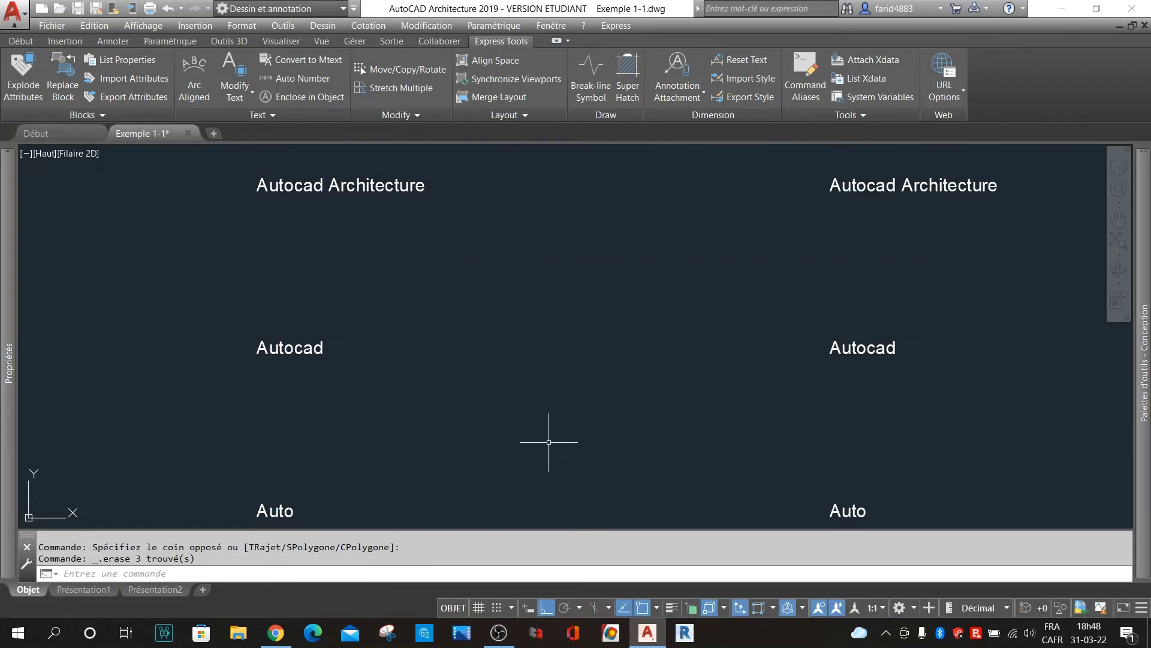
Enclose the three left-column texts in circles of constant size with a 0.35 offset factor.
click(294, 100)
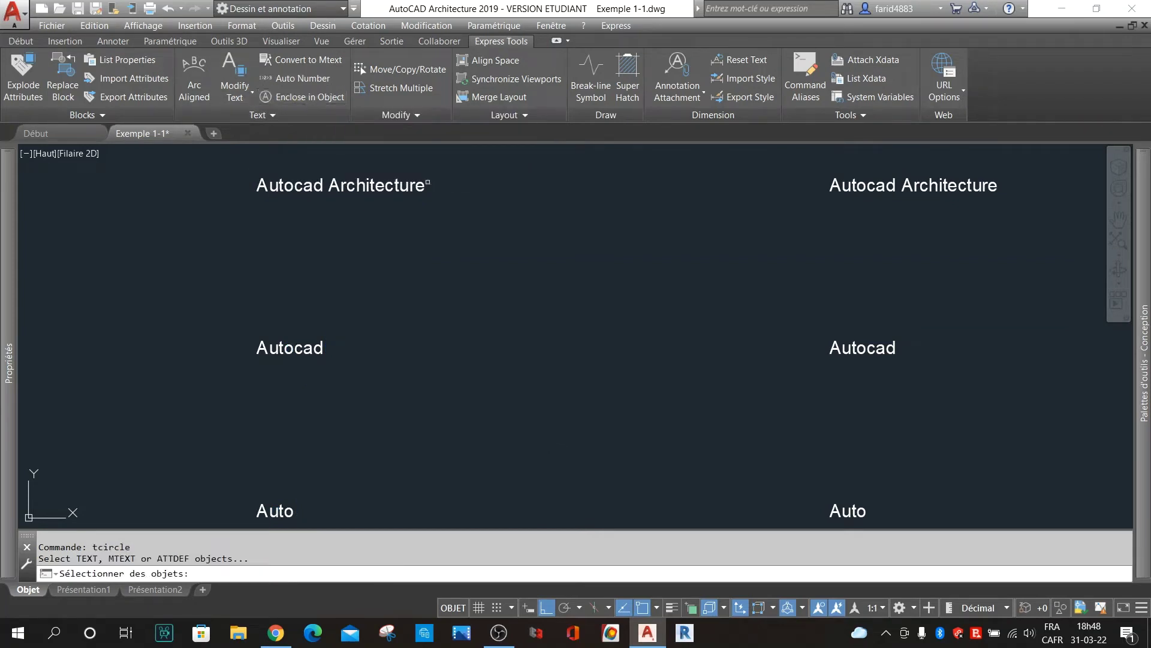
click(451, 165)
click(268, 523)
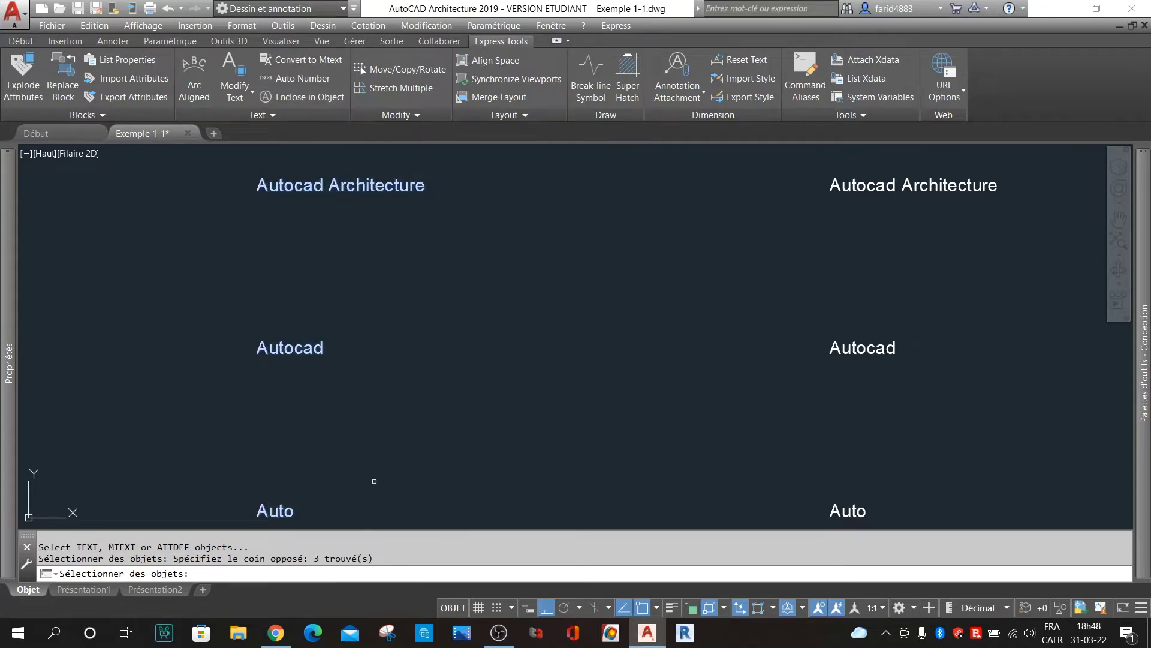
key(Return)
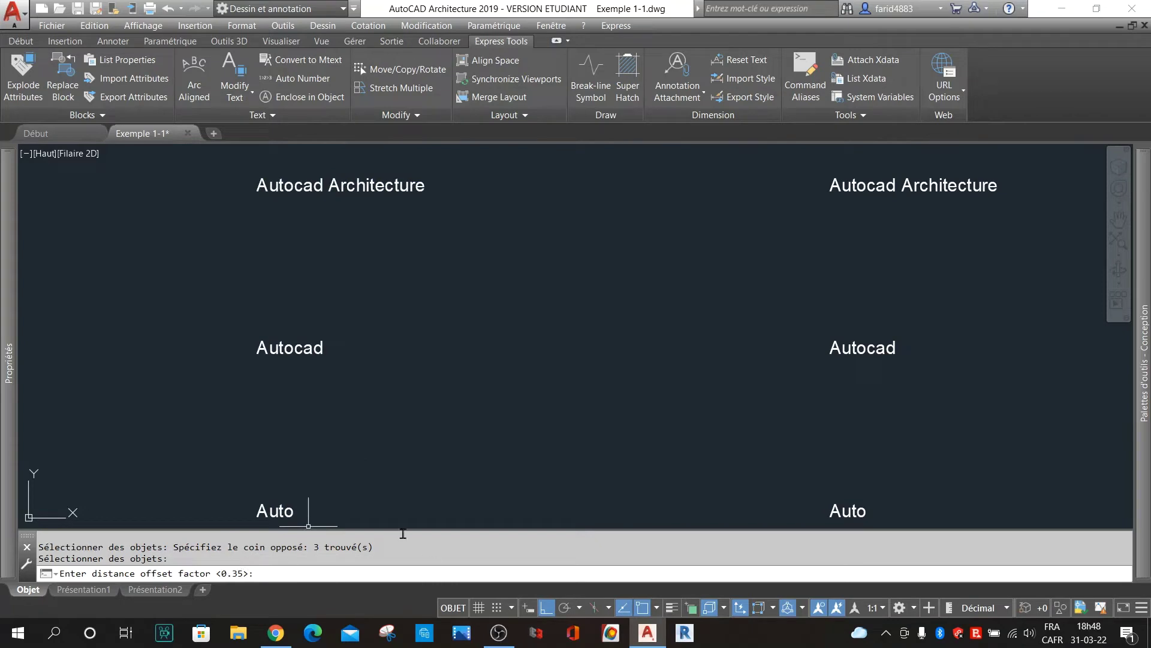
key(Return)
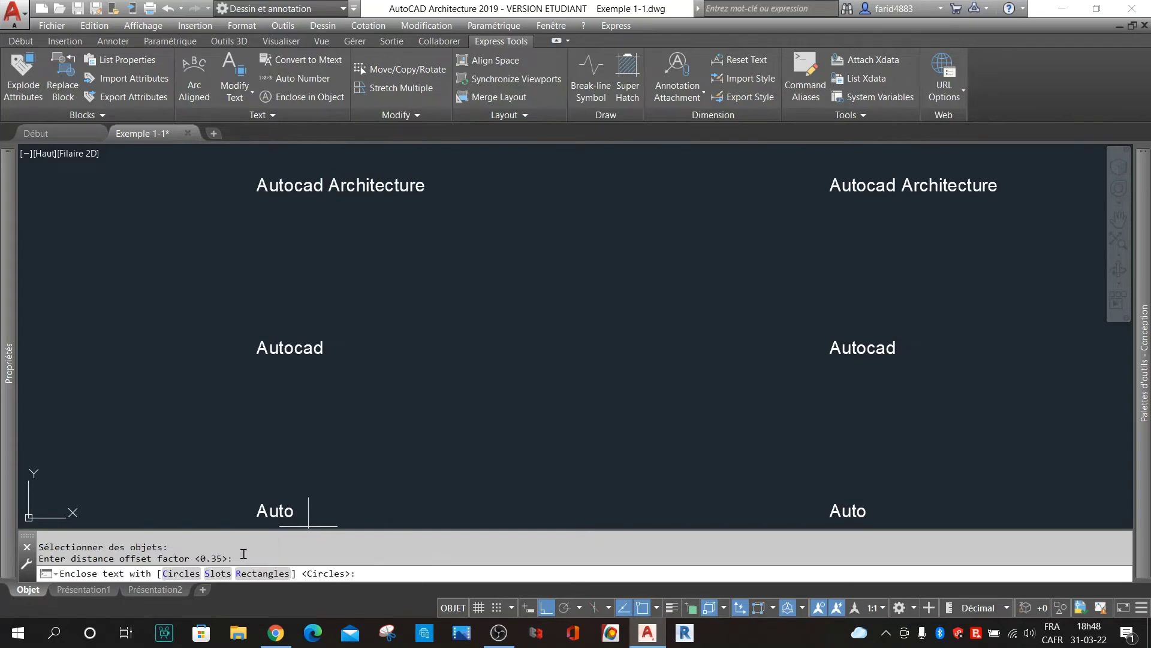
key(Return)
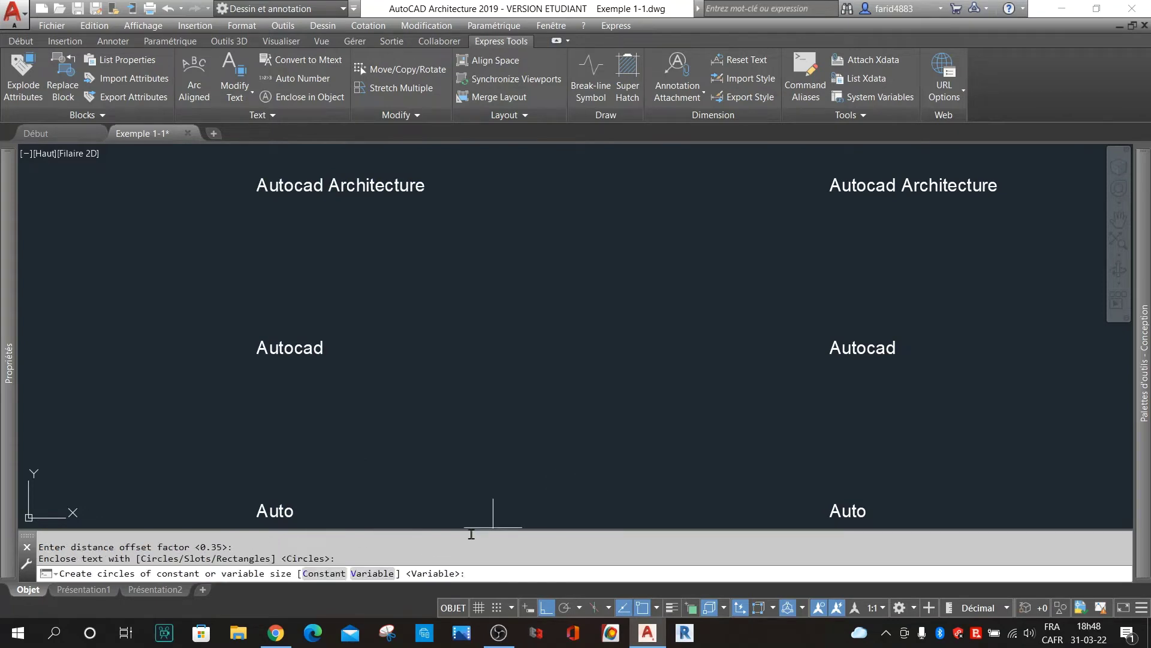
click(327, 572)
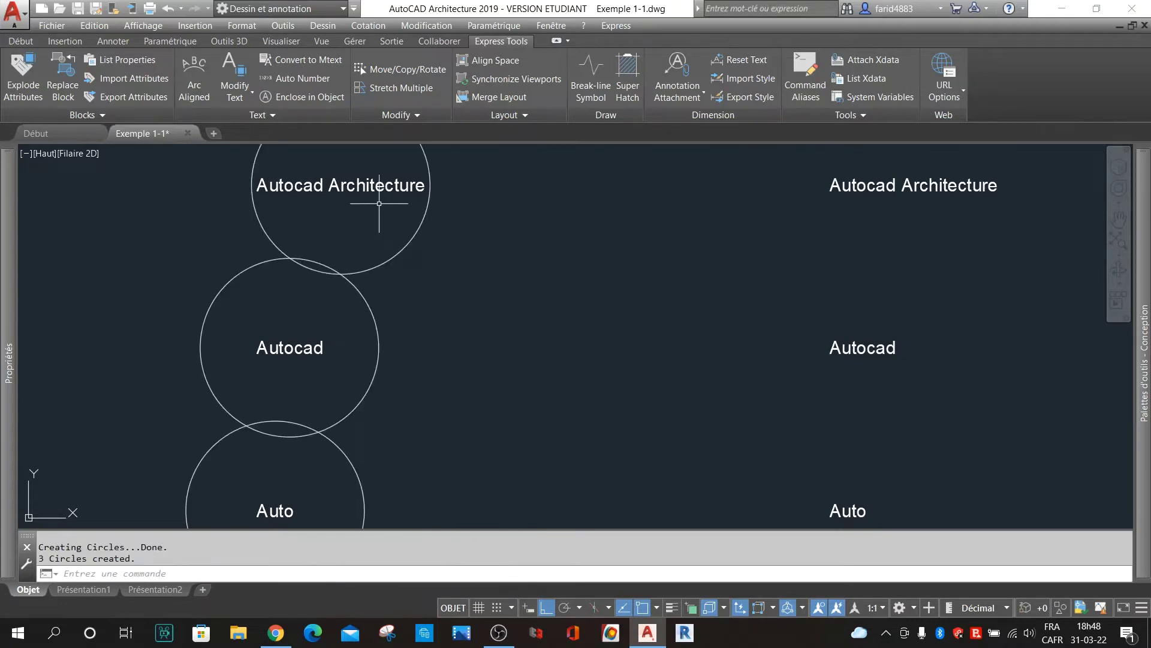
Erase the three constant-size circles around the left-column texts.
scroll(470, 344, down, 2)
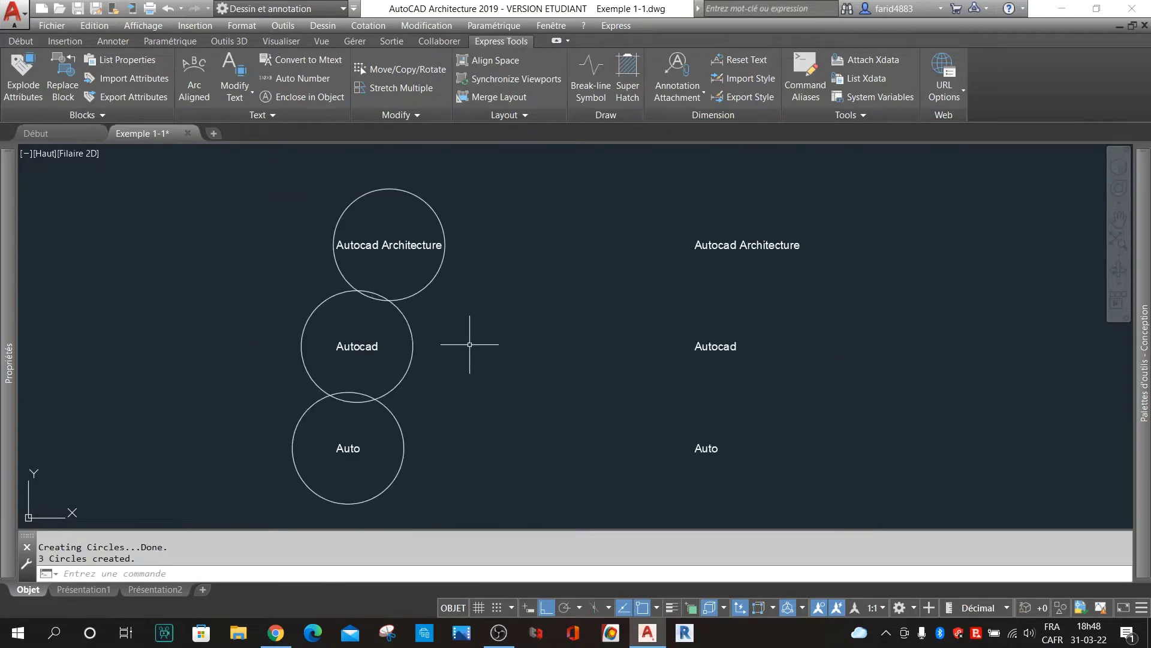
scroll(392, 364, up, 2)
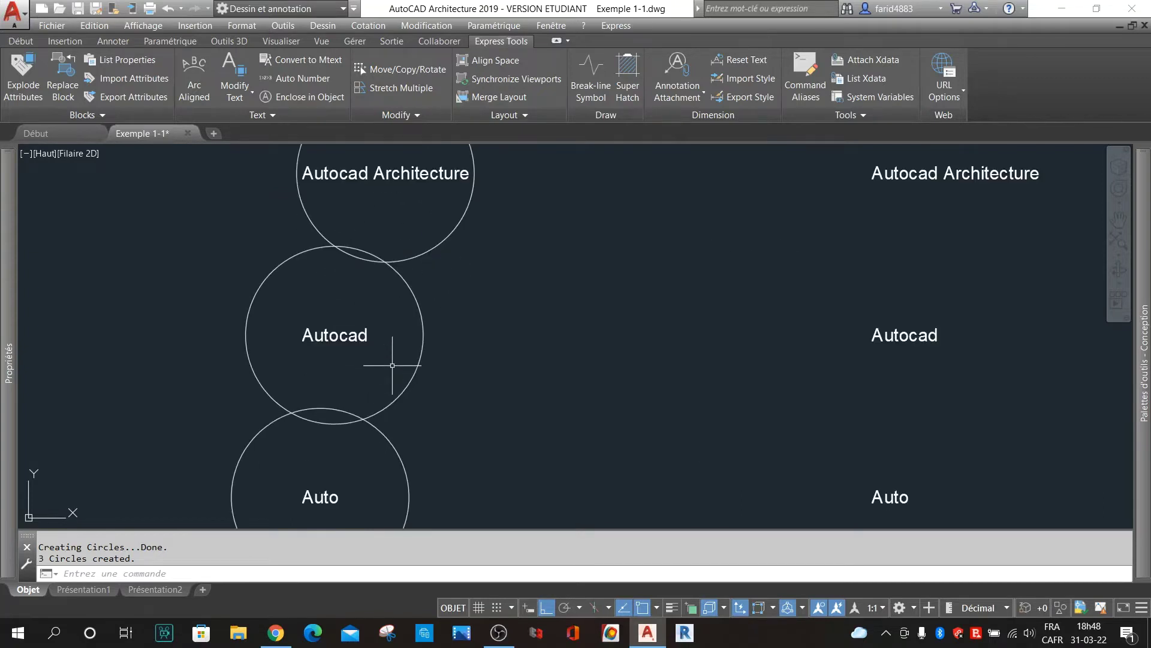
scroll(388, 310, down, 2)
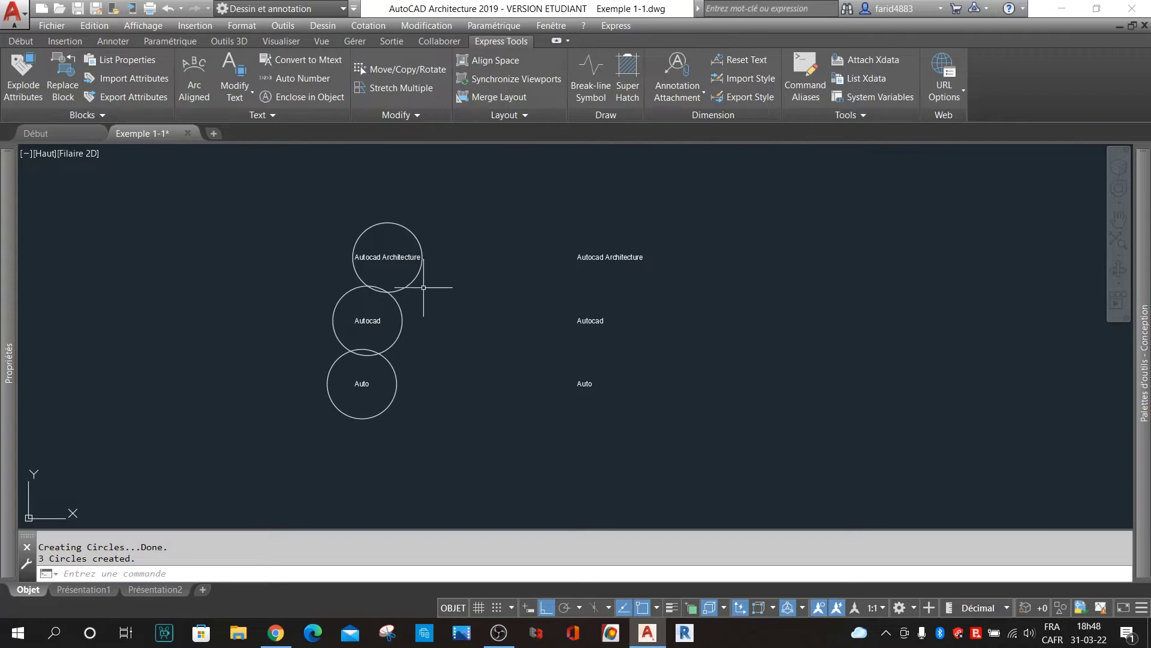
scroll(410, 297, up, 1)
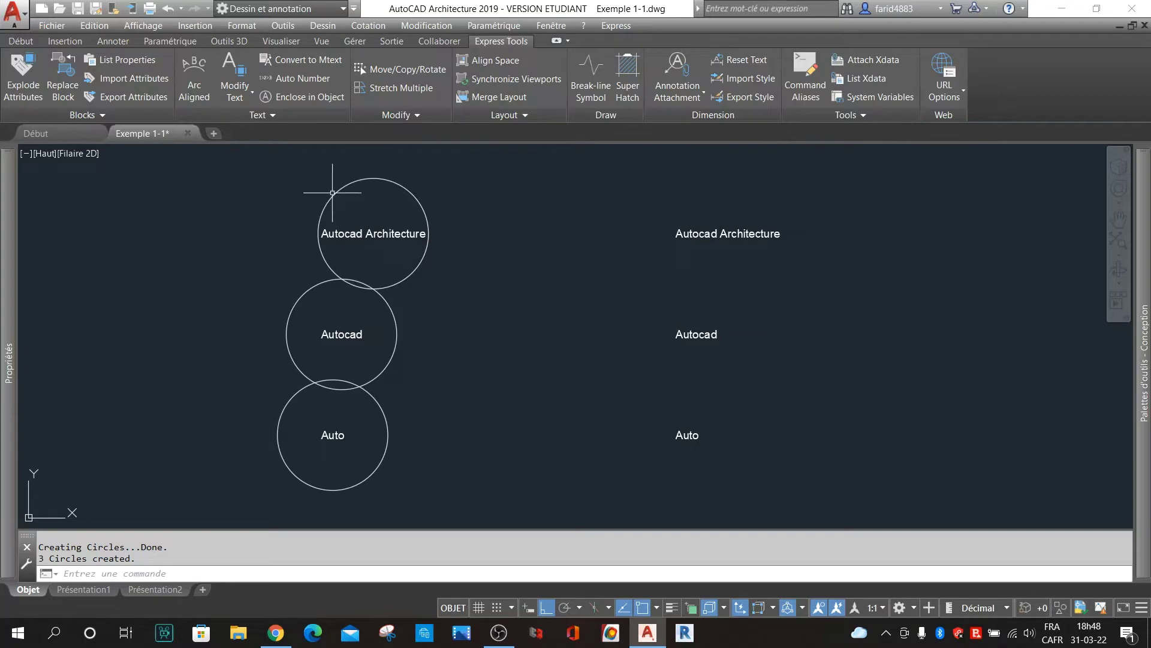
scroll(336, 191, up, 5)
scroll(348, 189, down, 3)
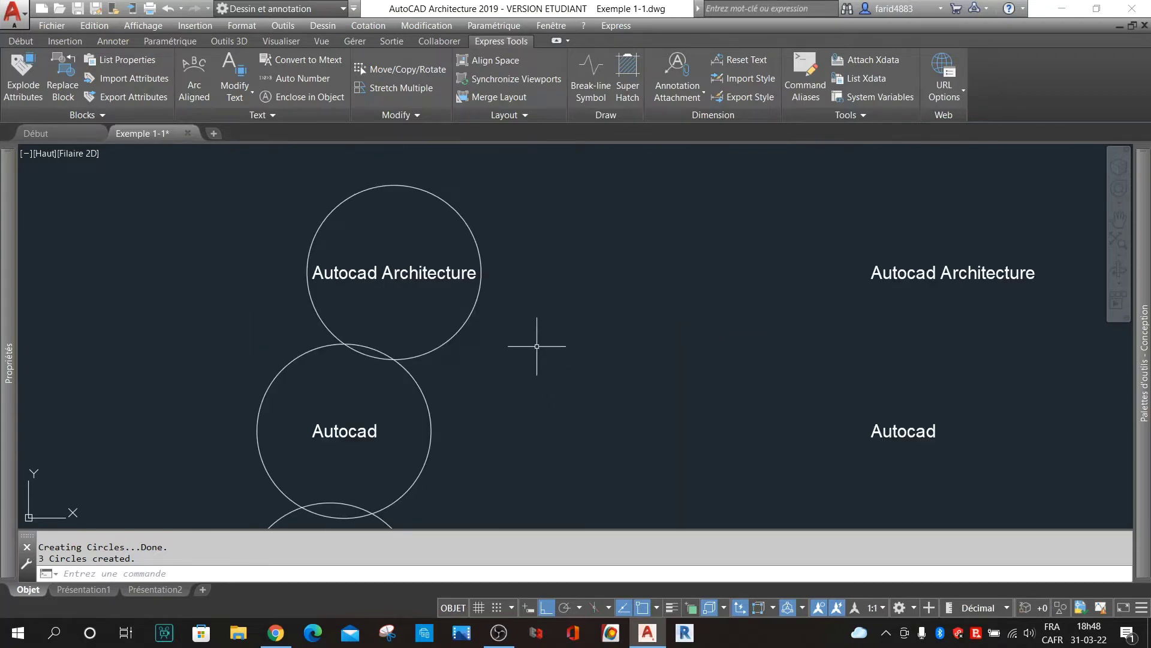
scroll(529, 339, down, 2)
click(485, 318)
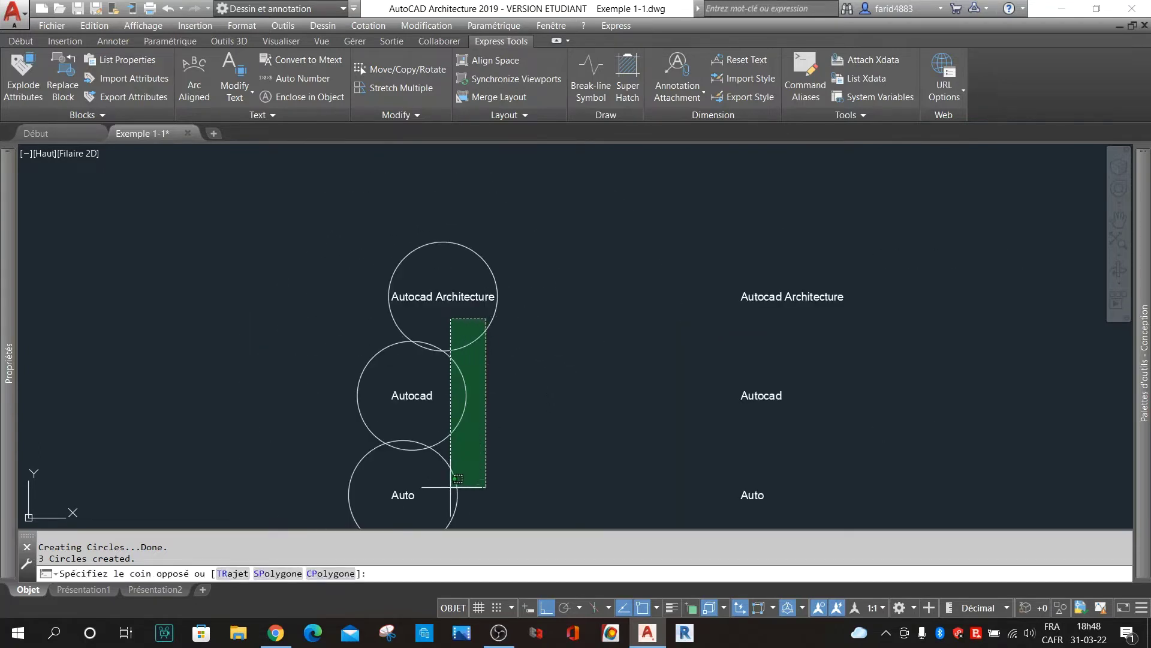
click(451, 487)
key(Delete)
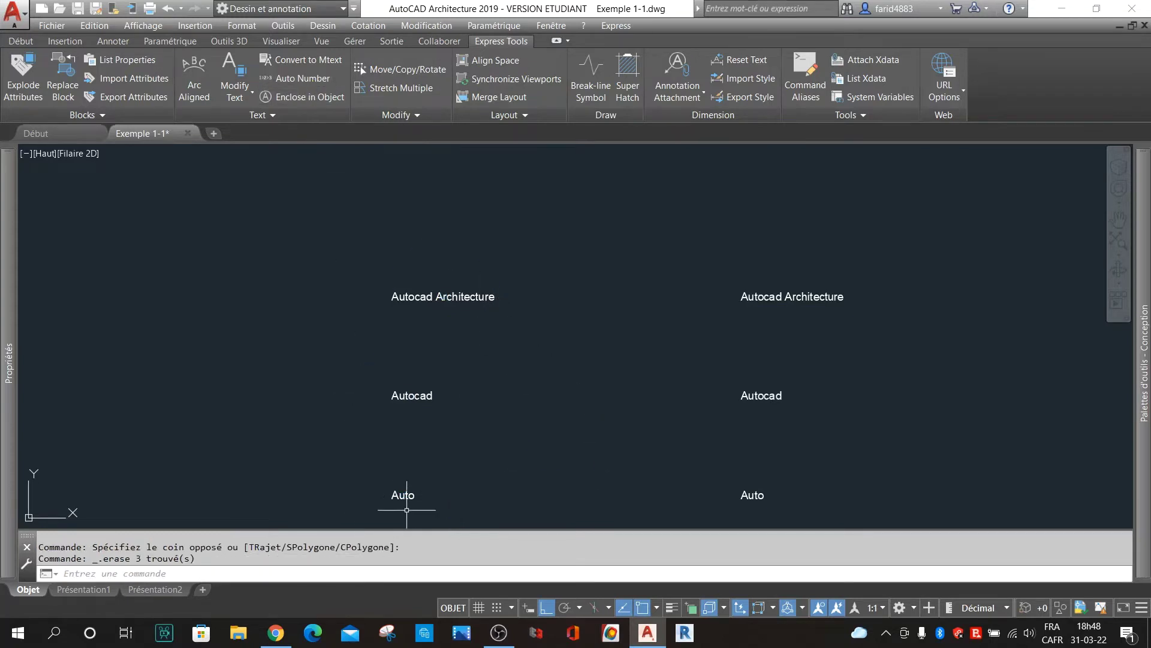
Enclose the three left-column texts with TCIRCLE in slots of constant width and height, using a 0.35 offset factor.
text(tCIRCle)
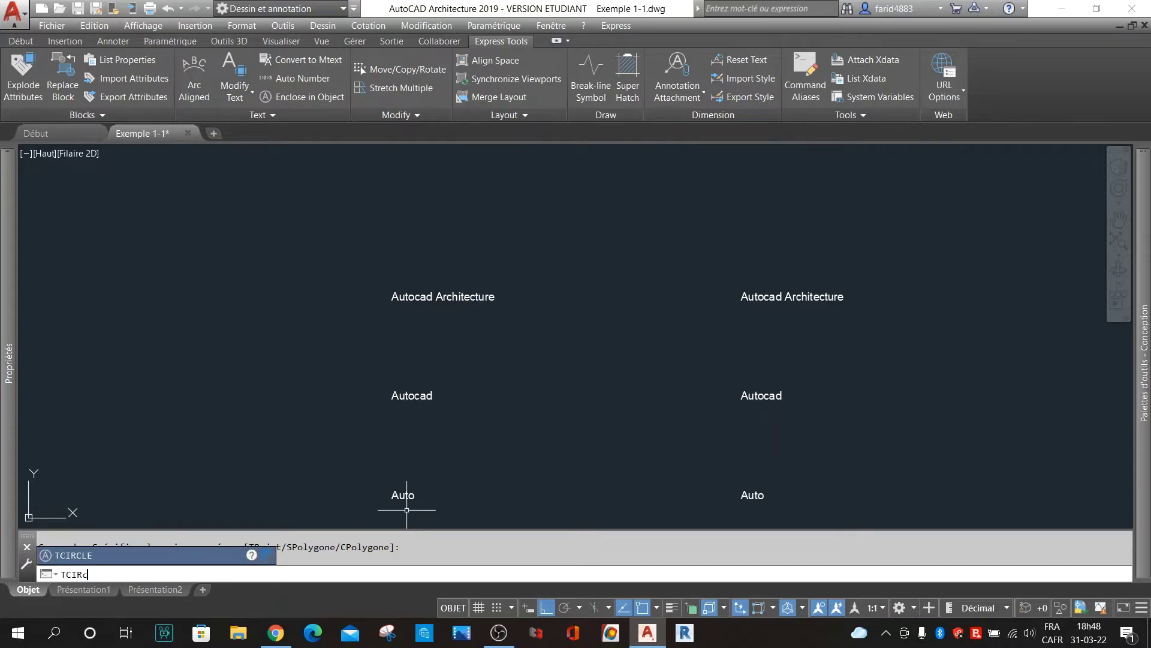
key(Return)
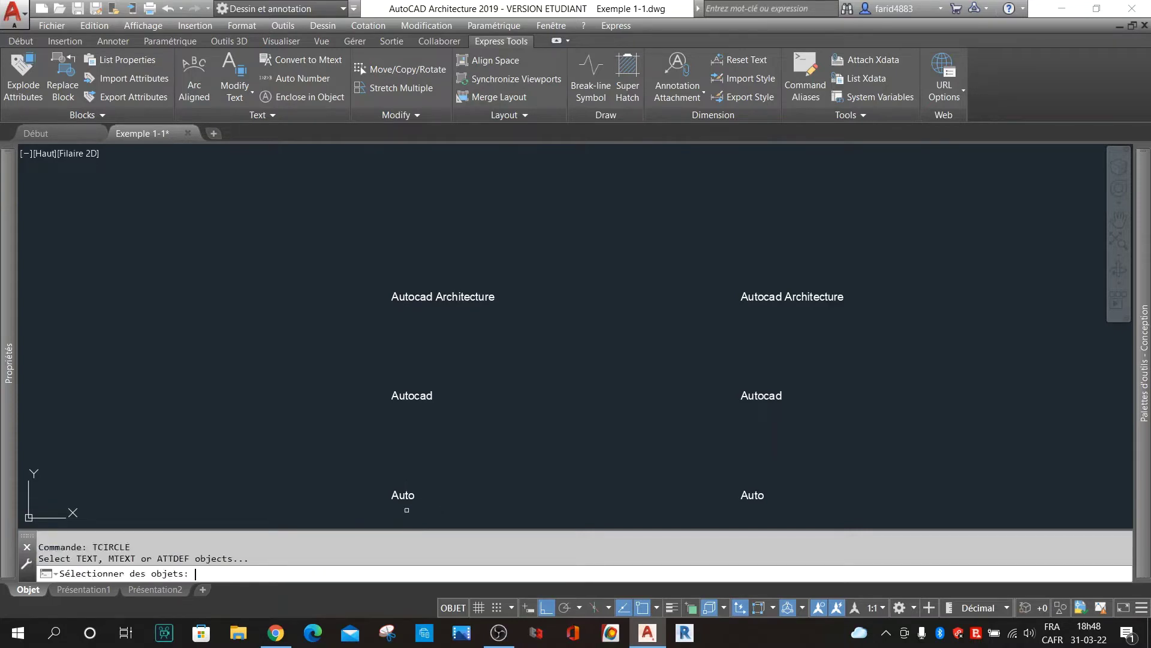
click(534, 245)
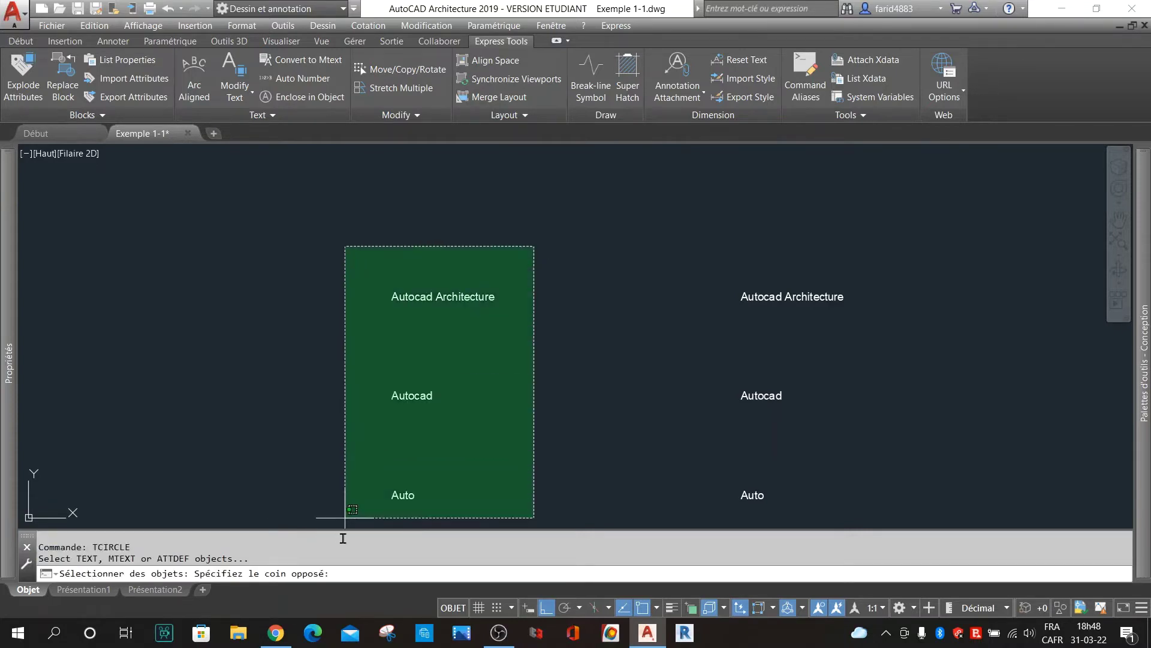
click(348, 521)
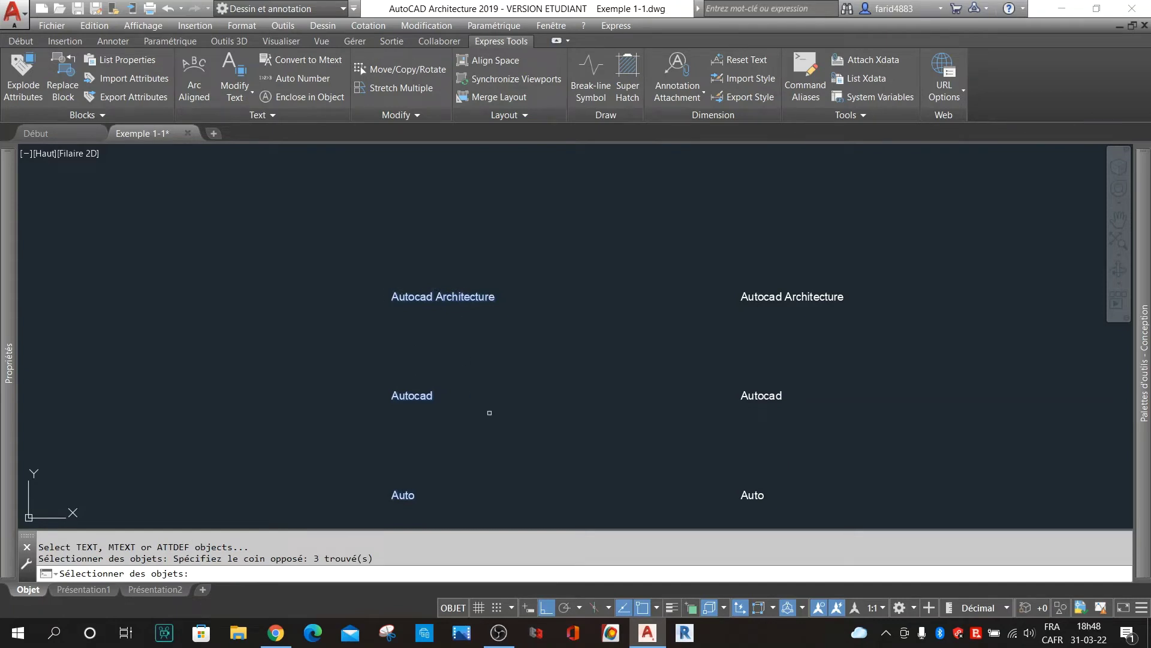
key(Return)
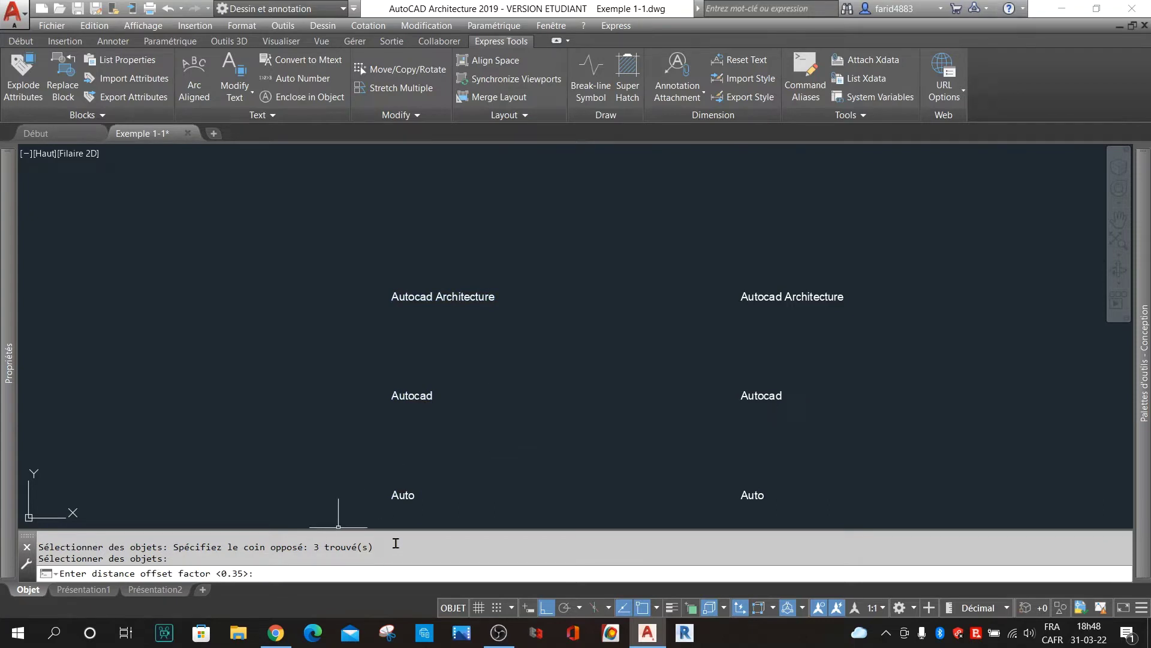
key(Return)
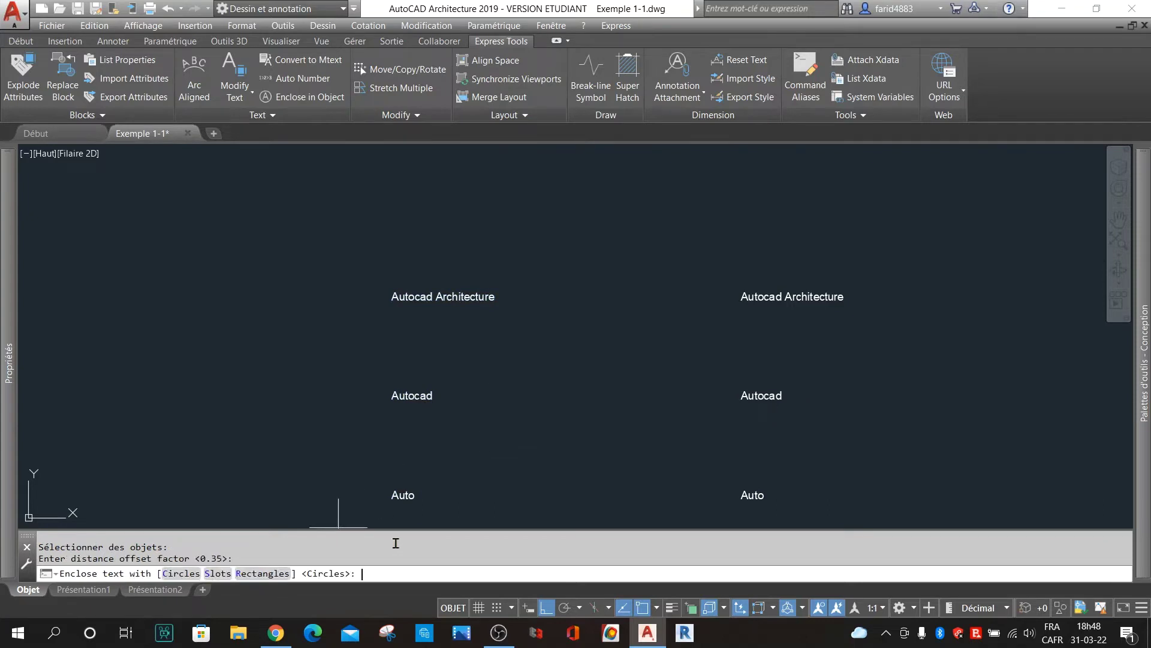
click(217, 573)
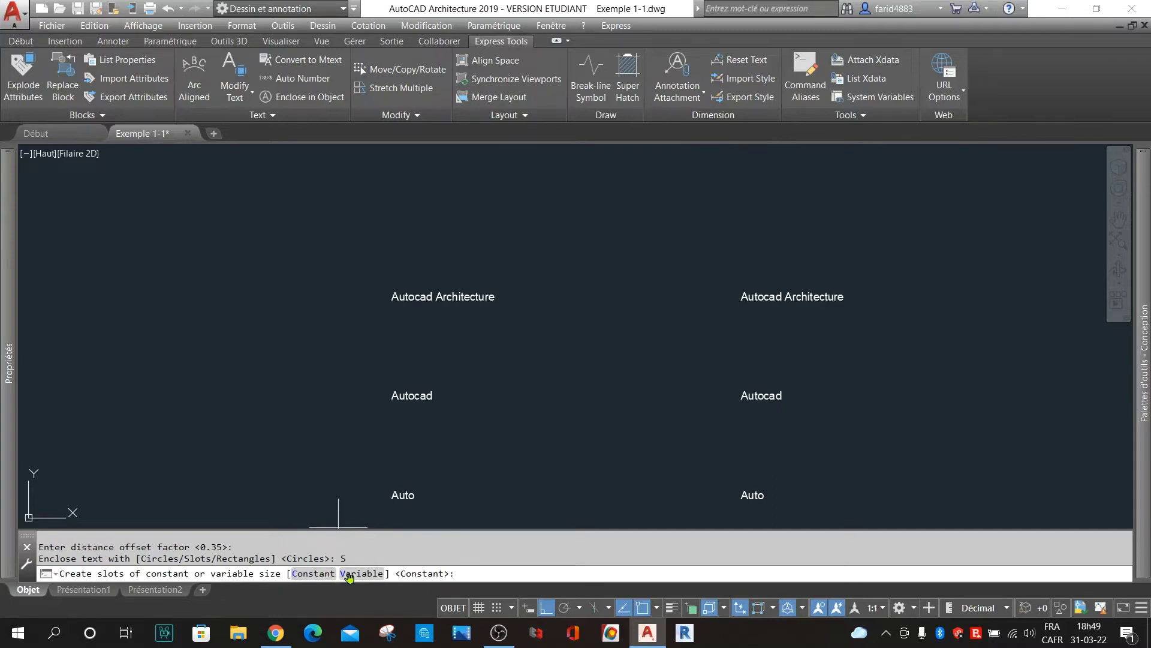
click(321, 574)
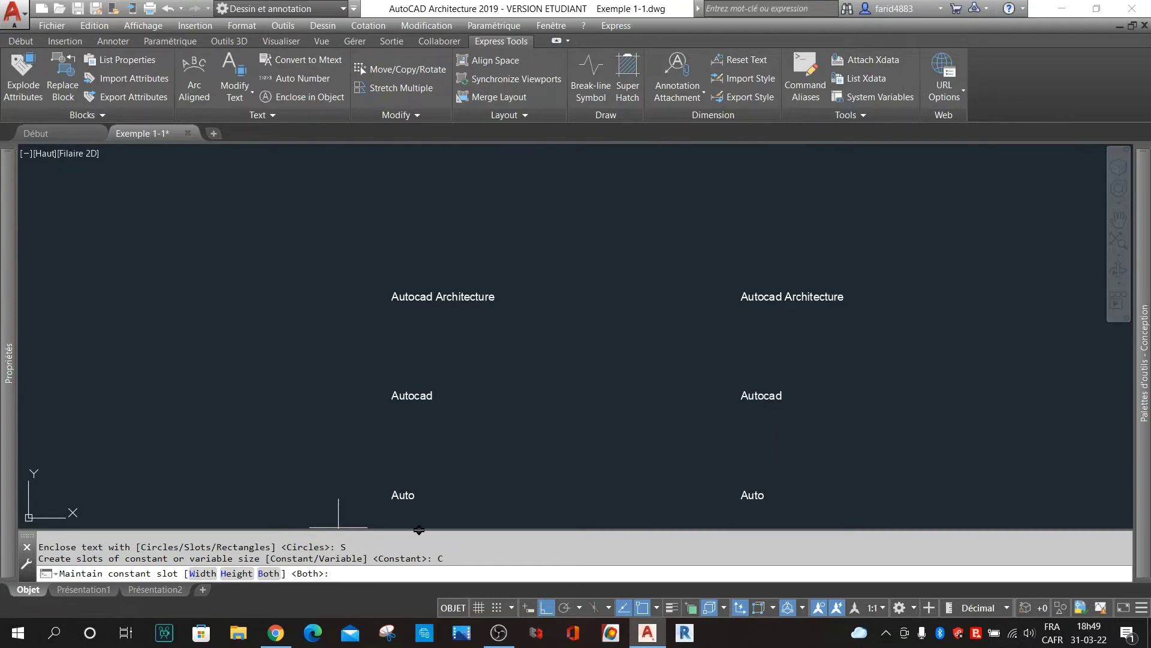
key(Return)
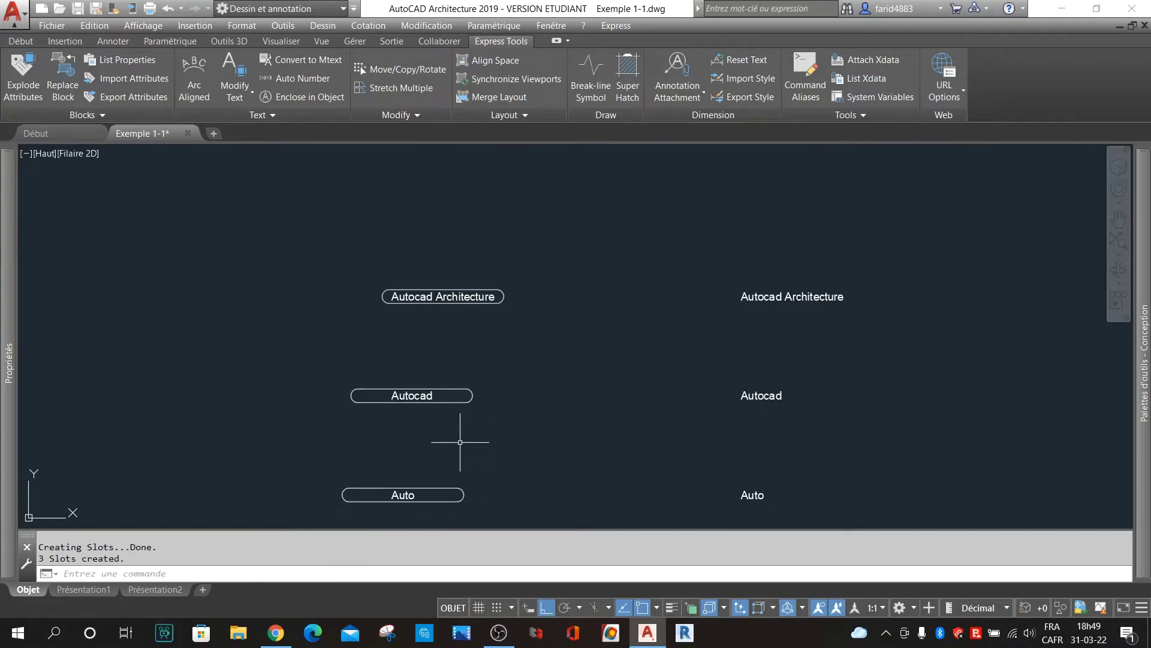
Erase the three constant-size slots around the left-column texts.
scroll(448, 290, down, 2)
scroll(451, 327, up, 2)
scroll(431, 226, up, 2)
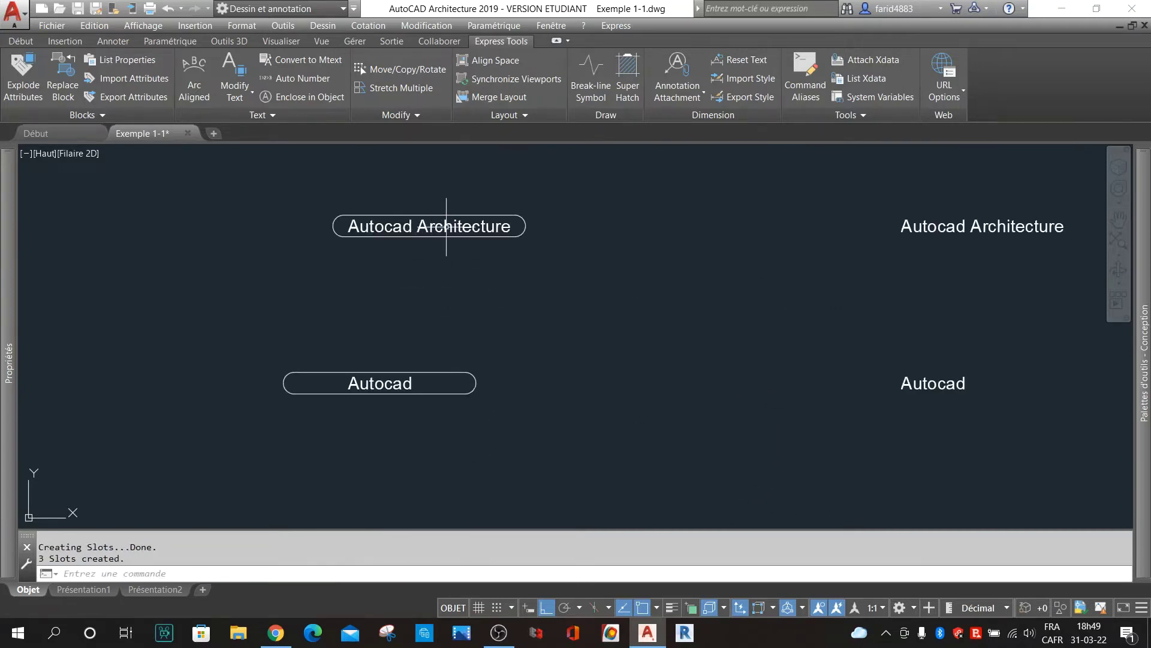
scroll(443, 226, down, 2)
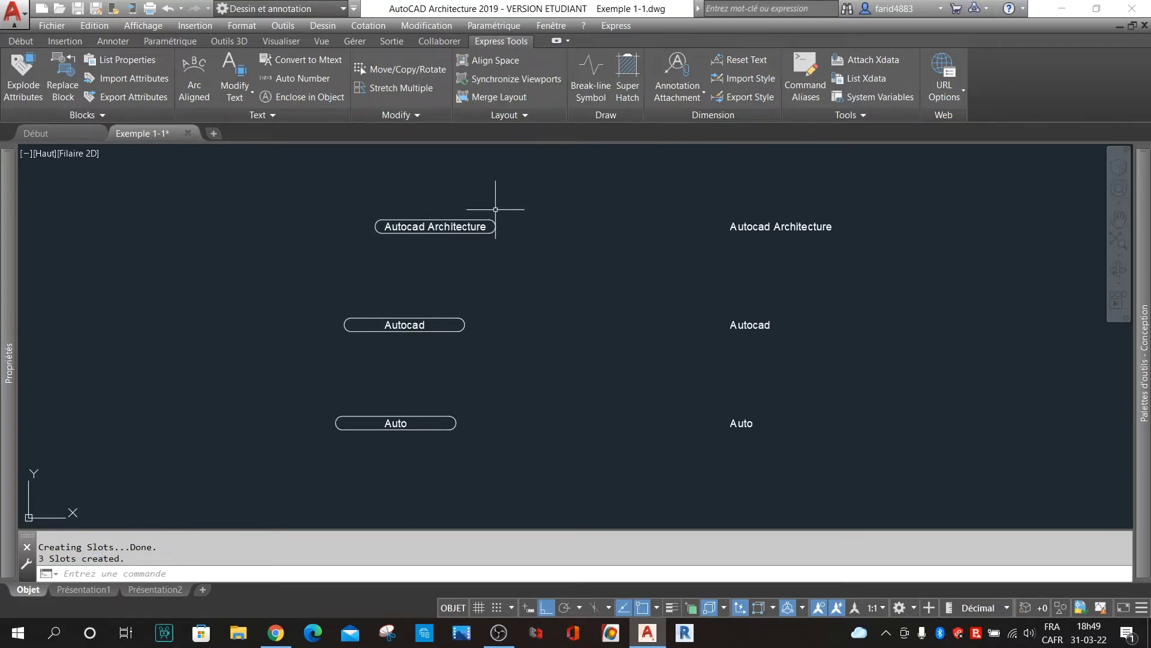
scroll(357, 328, up, 2)
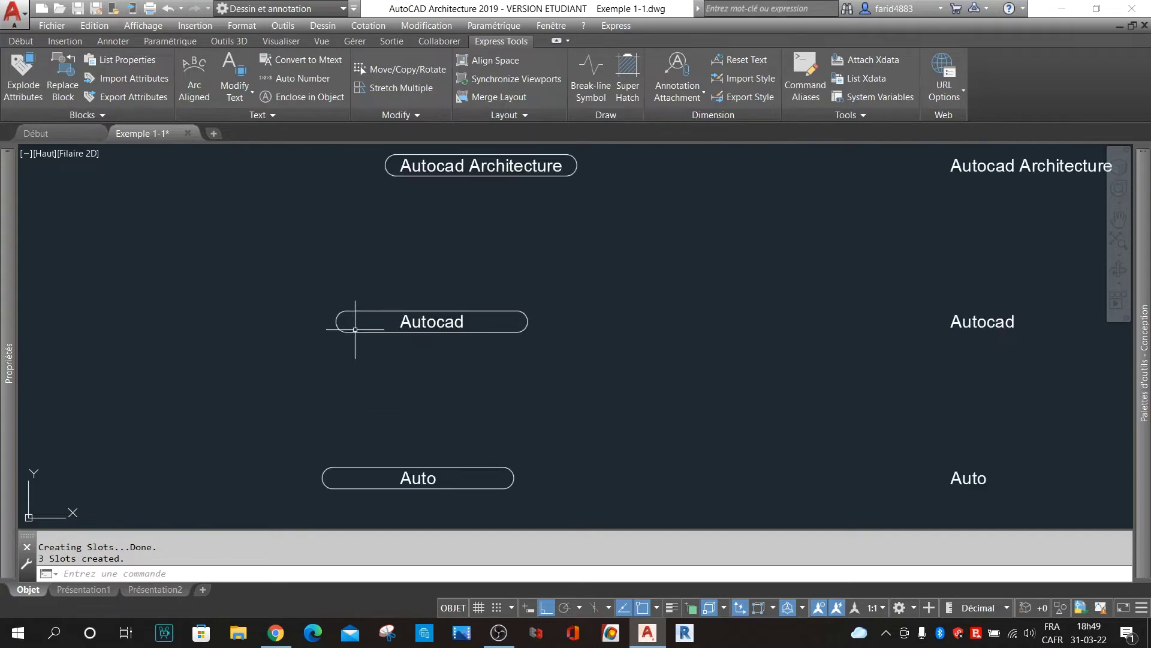
scroll(355, 329, down, 2)
scroll(396, 420, up, 2)
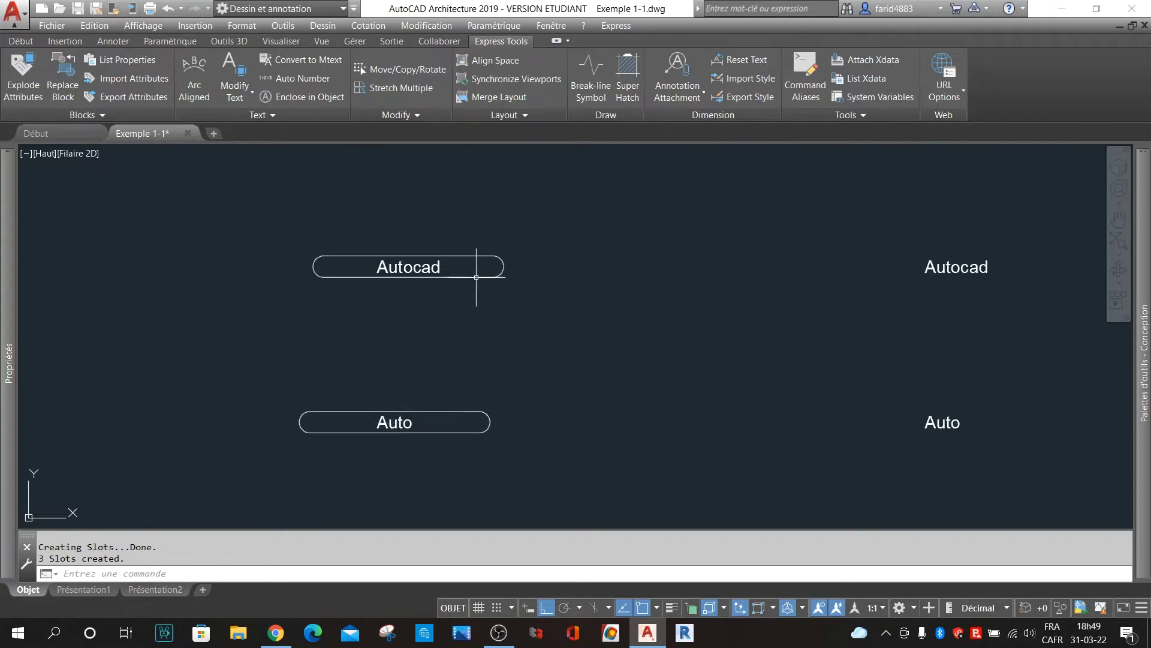
click(521, 247)
click(474, 441)
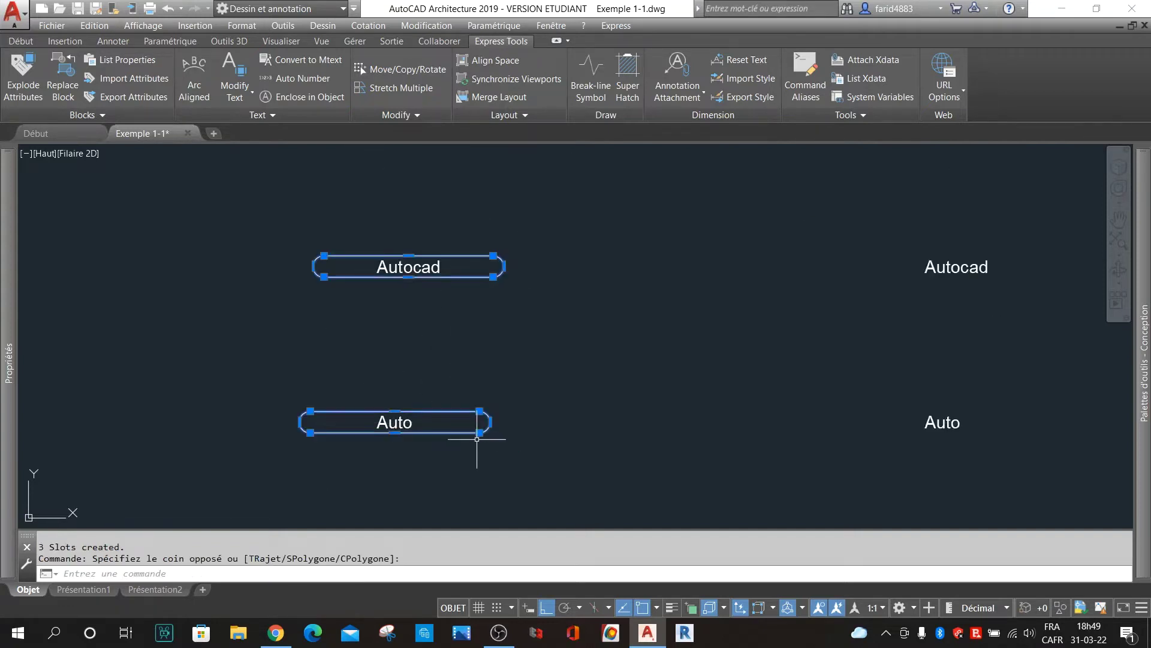
key(Delete)
scroll(475, 439, down, 1)
click(532, 206)
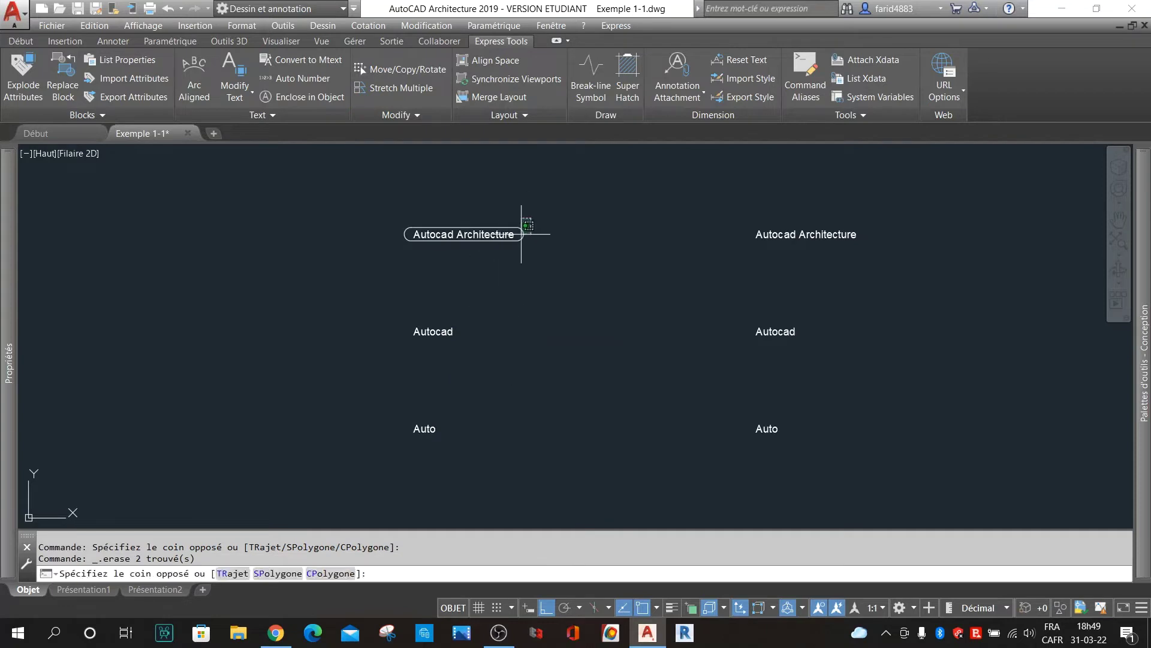
click(513, 235)
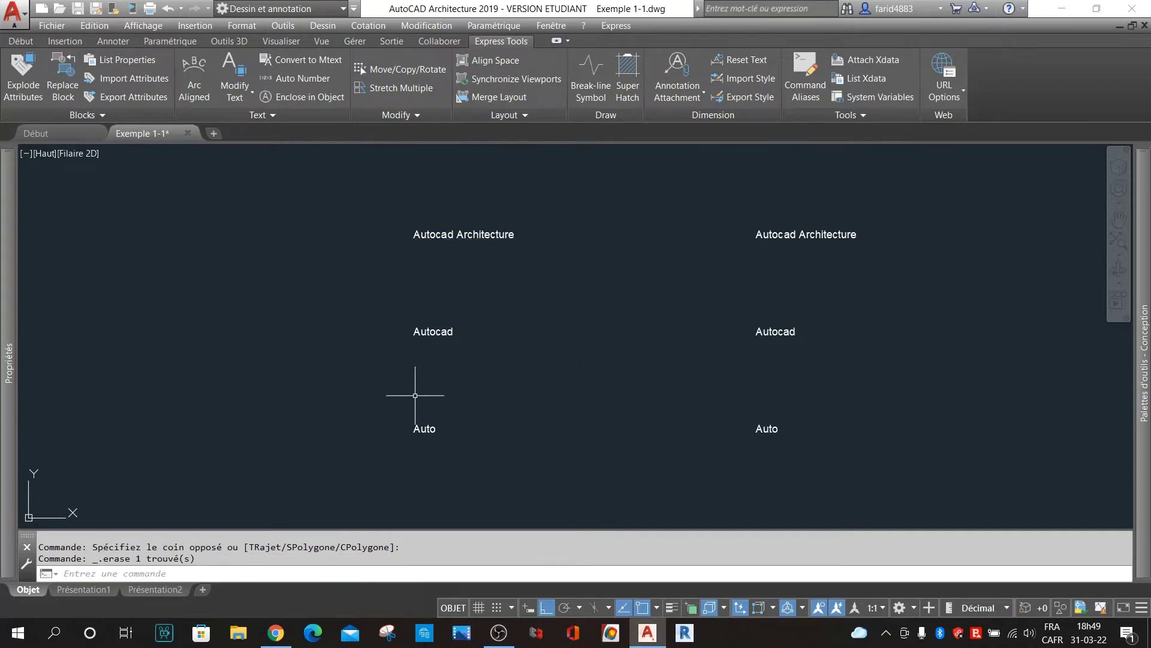
Enclose the three left-column texts in slots of variable size with a 0.35 offset factor.
click(296, 98)
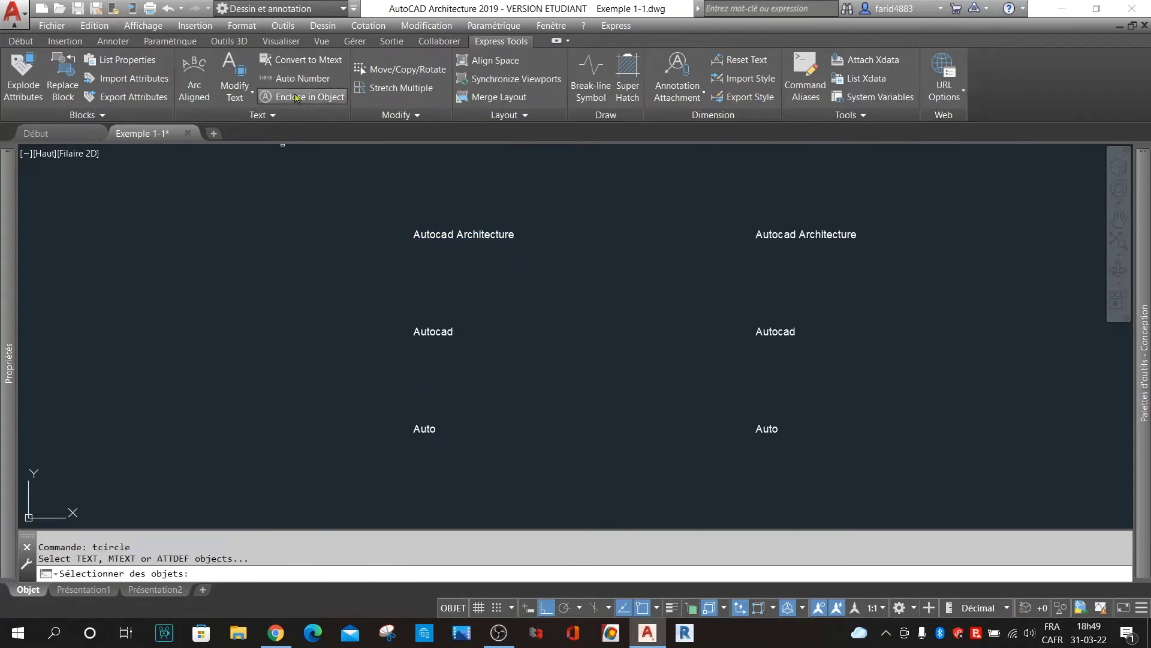
click(550, 188)
click(400, 469)
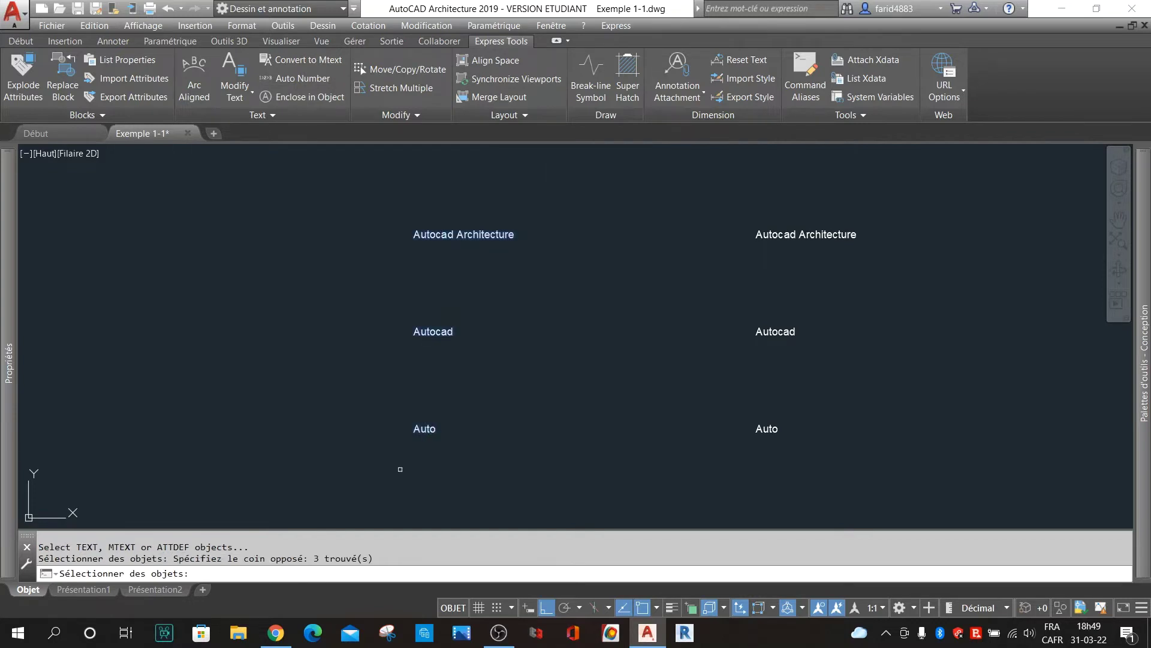
key(Return)
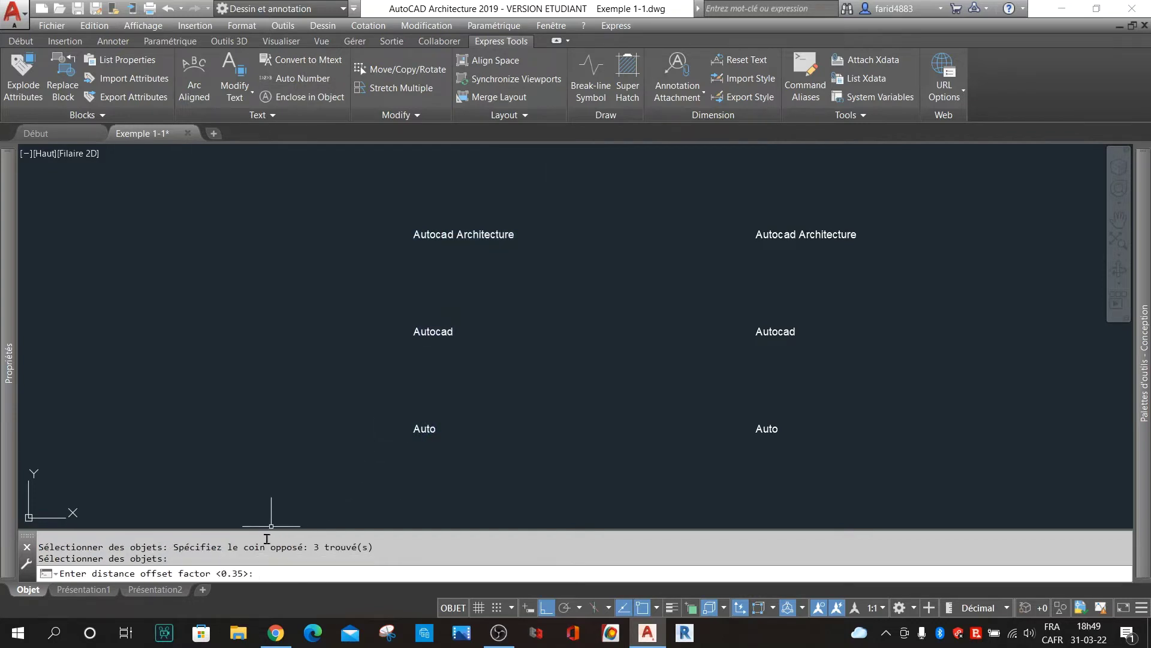
key(Return)
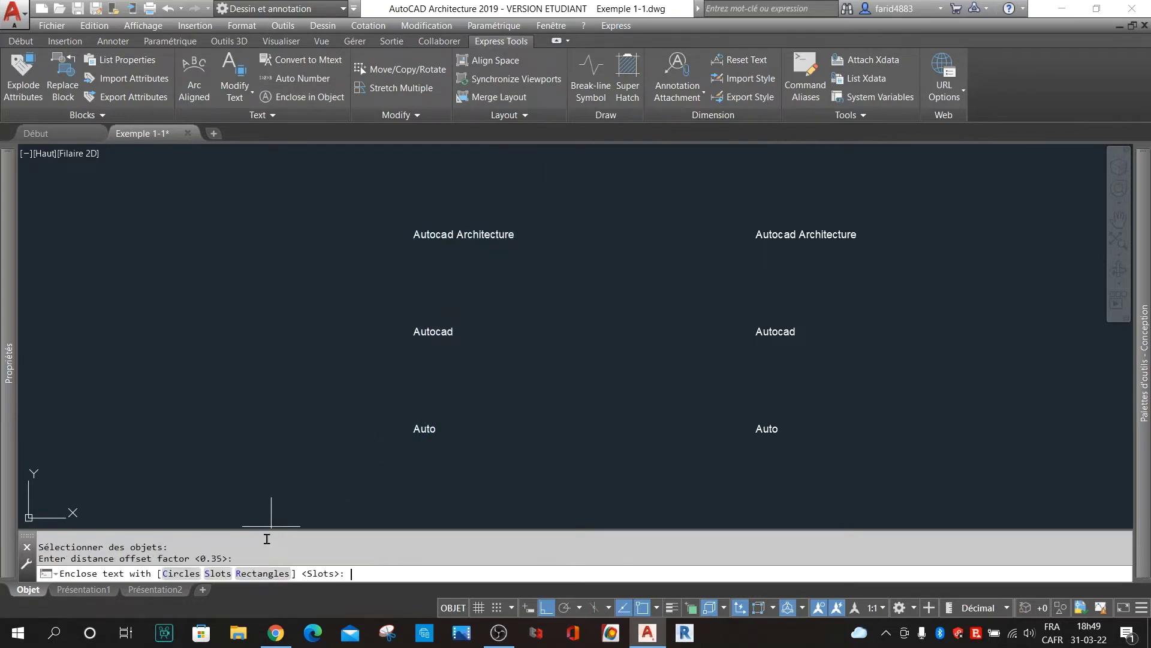
click(216, 573)
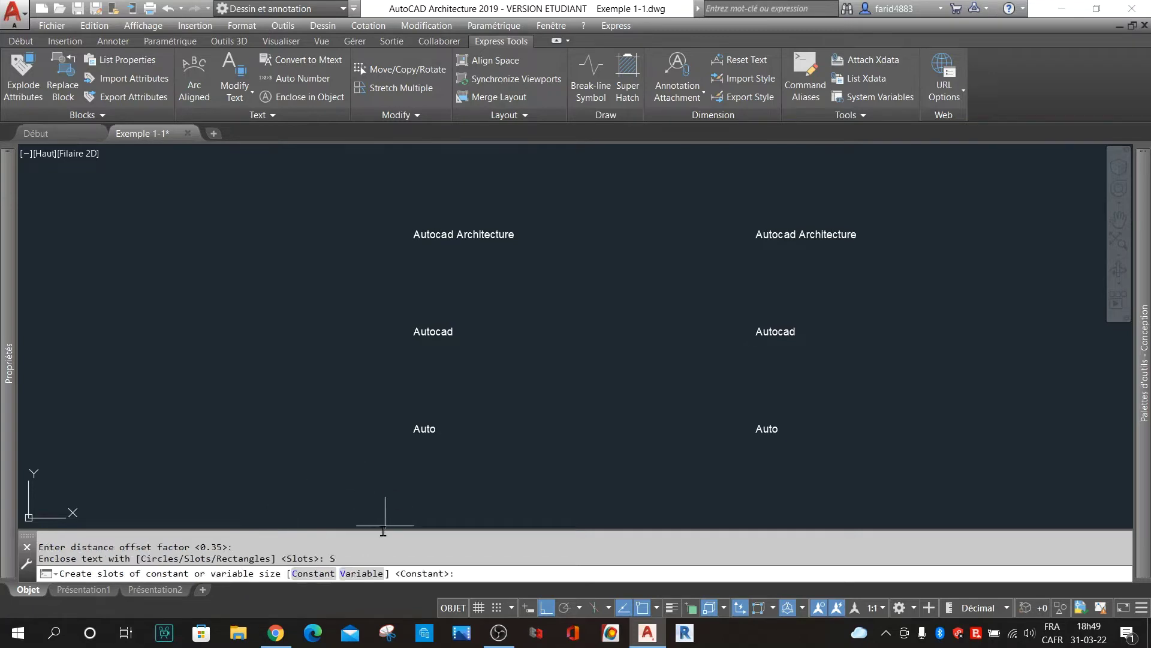
click(366, 573)
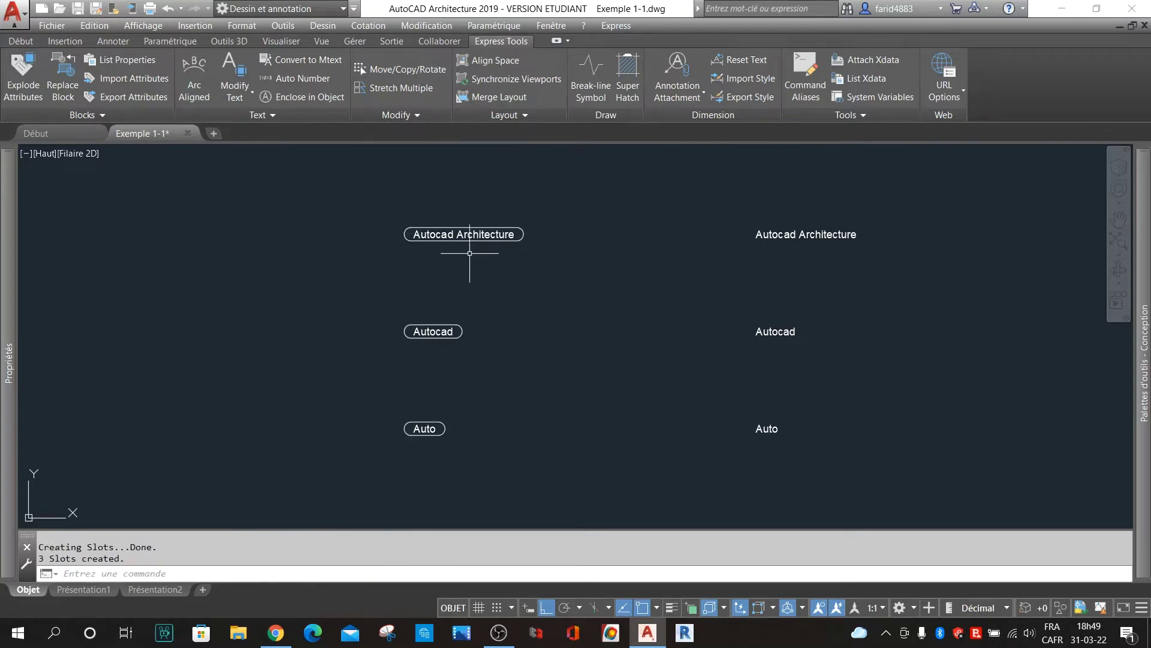
Erase the three variable-size slots around the left-column texts.
scroll(465, 234, up, 2)
scroll(455, 231, down, 4)
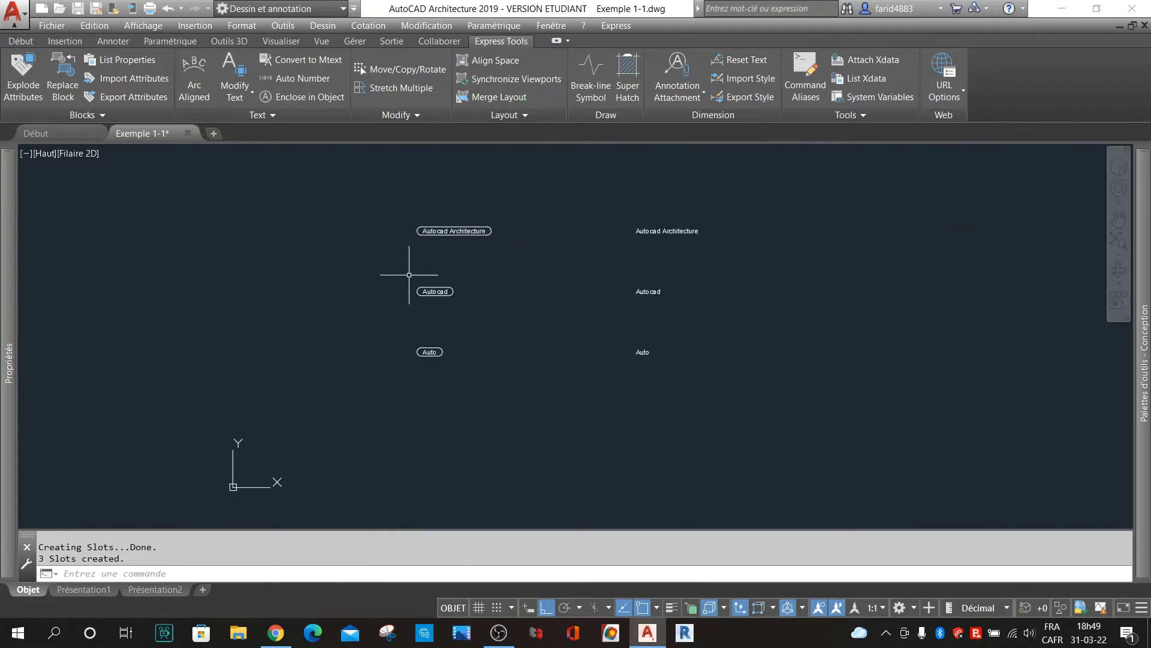
scroll(465, 273, up, 2)
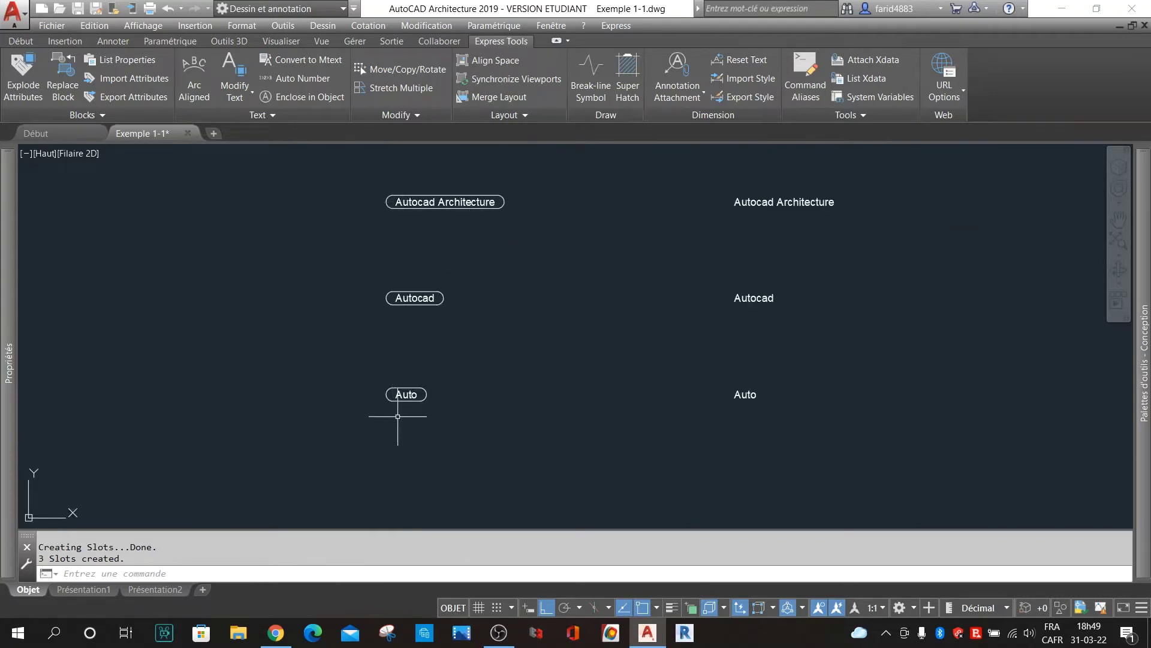
scroll(451, 186, up, 2)
scroll(451, 189, down, 2)
scroll(456, 201, up, 2)
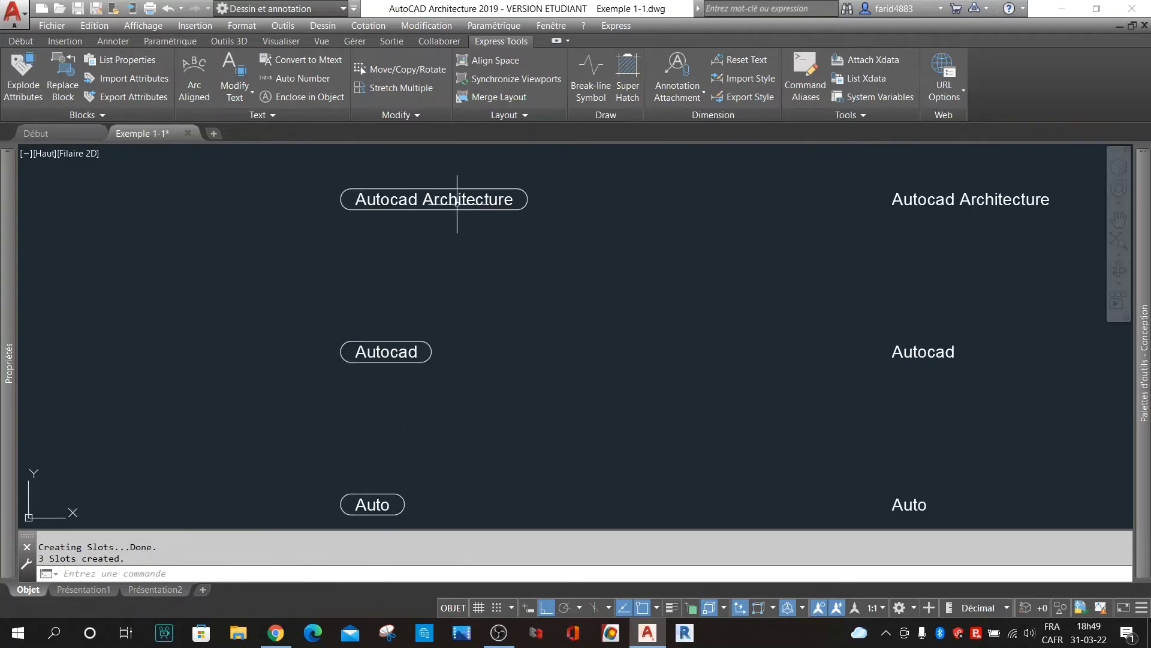
click(557, 186)
click(528, 213)
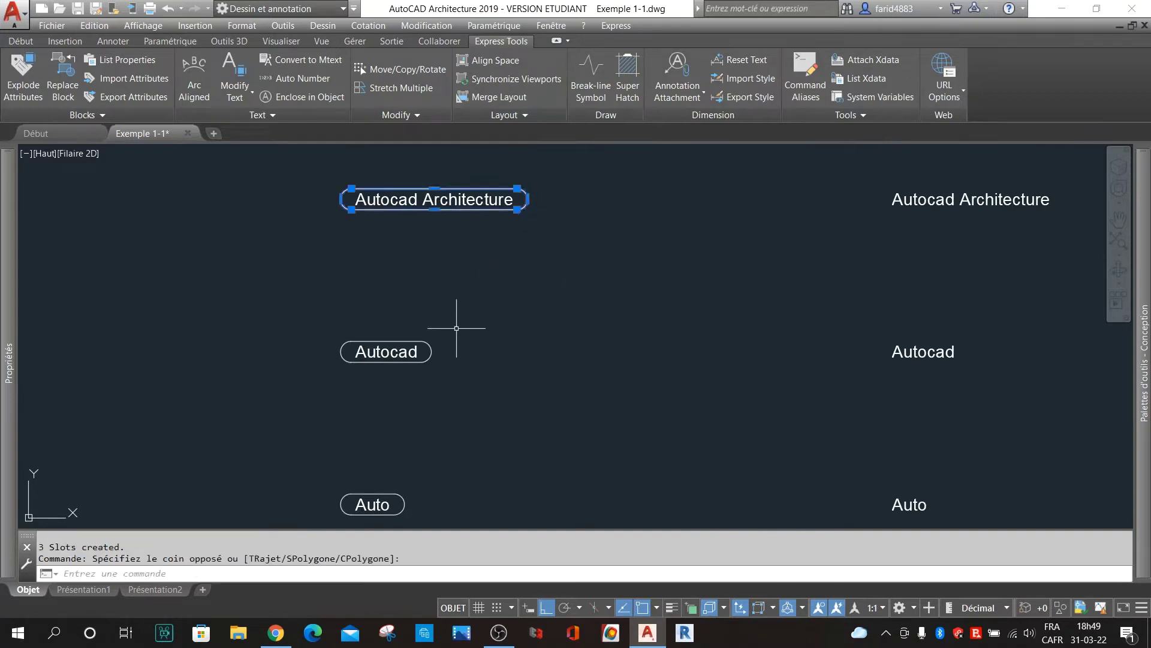
click(431, 352)
click(405, 504)
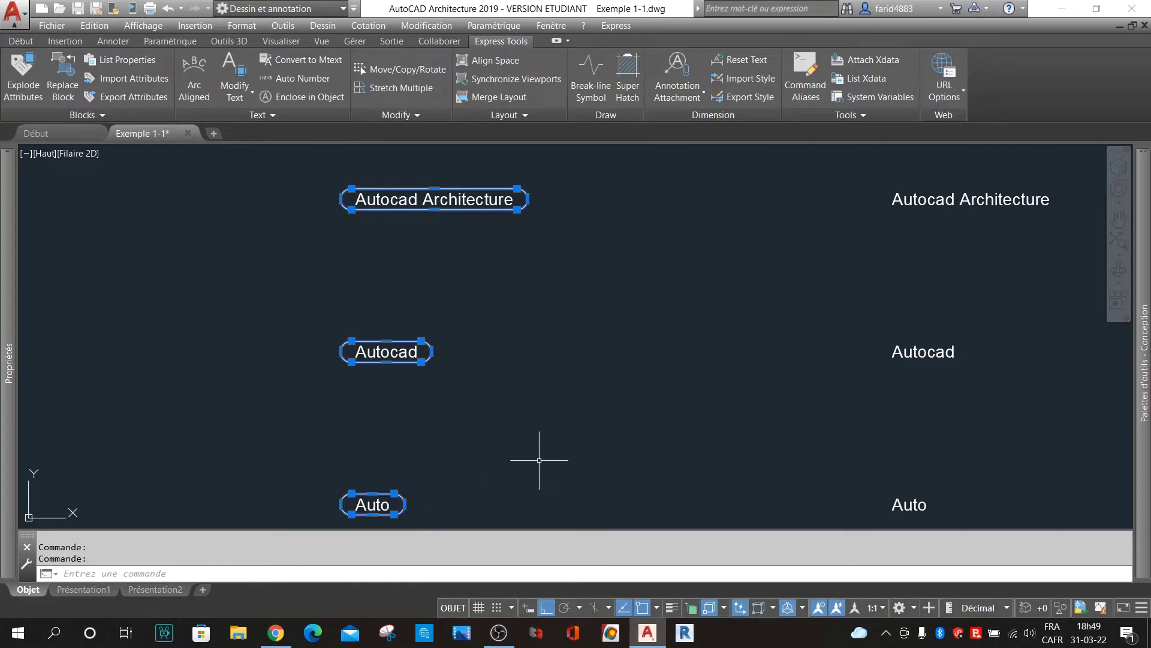
key(Delete)
Enclose the three left-column texts with TCIRCLE in rectangles of constant width and height, using a 0.35 offset factor.
scroll(454, 458, down, 1)
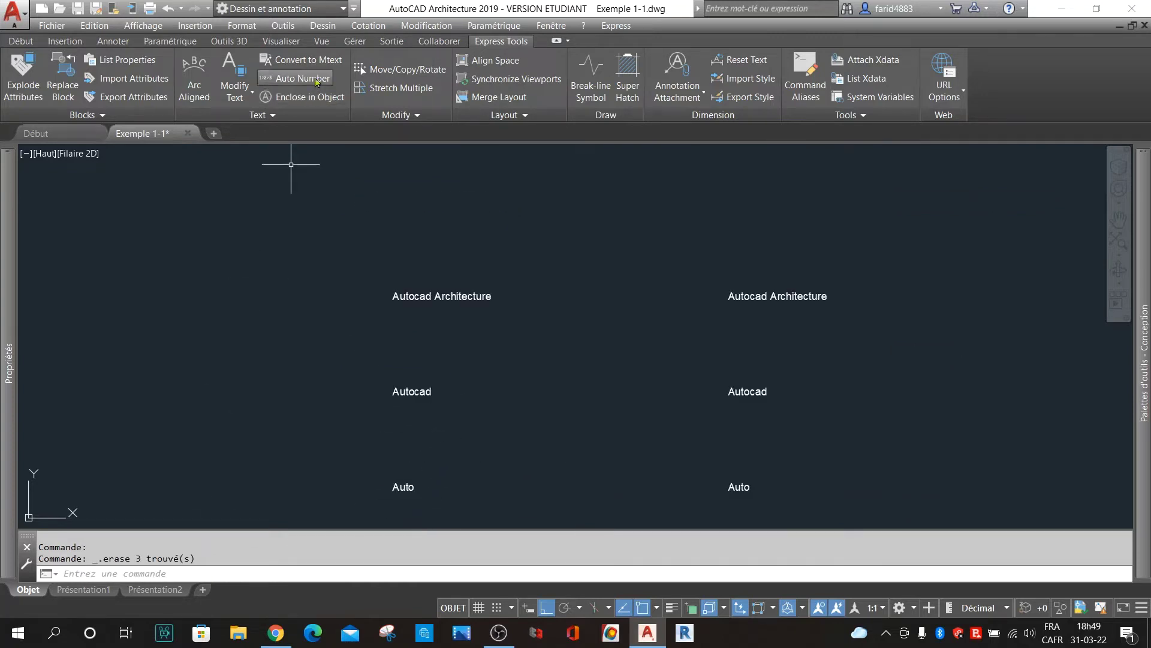
text(tc)
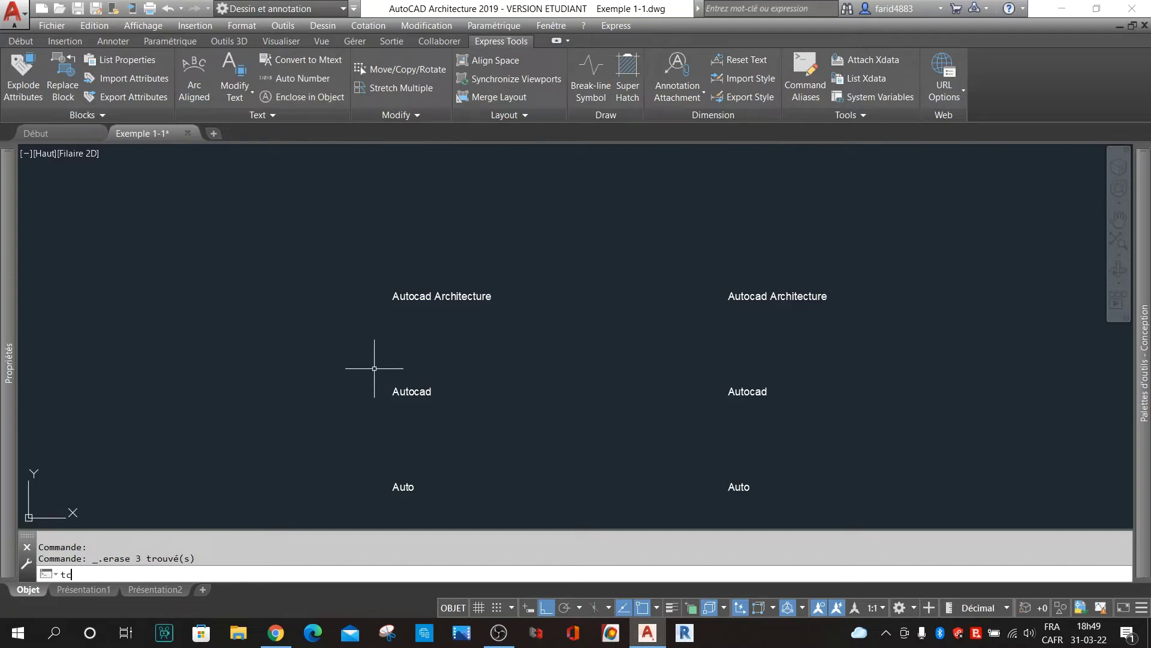
text(ircle)
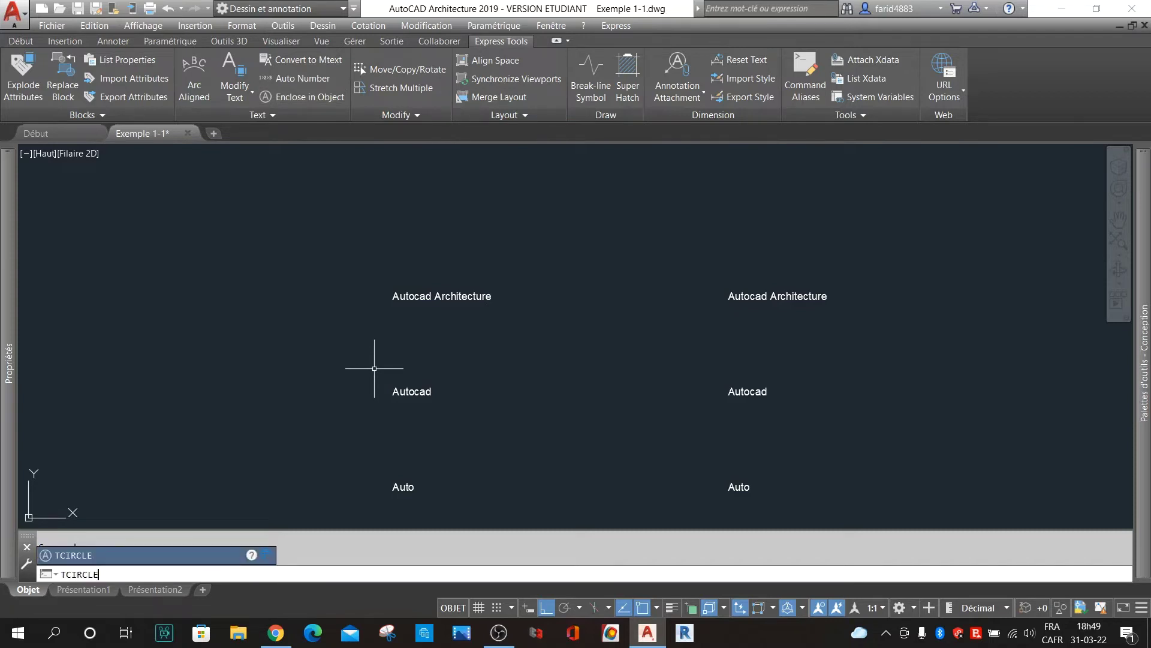
key(Return)
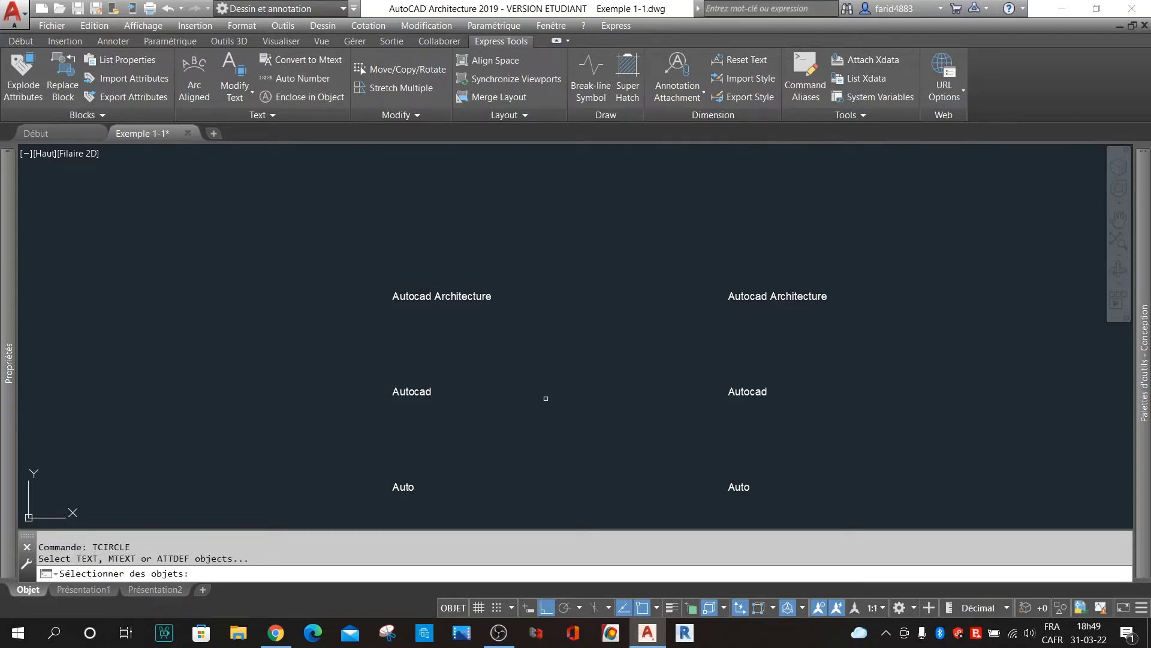
click(531, 267)
click(375, 507)
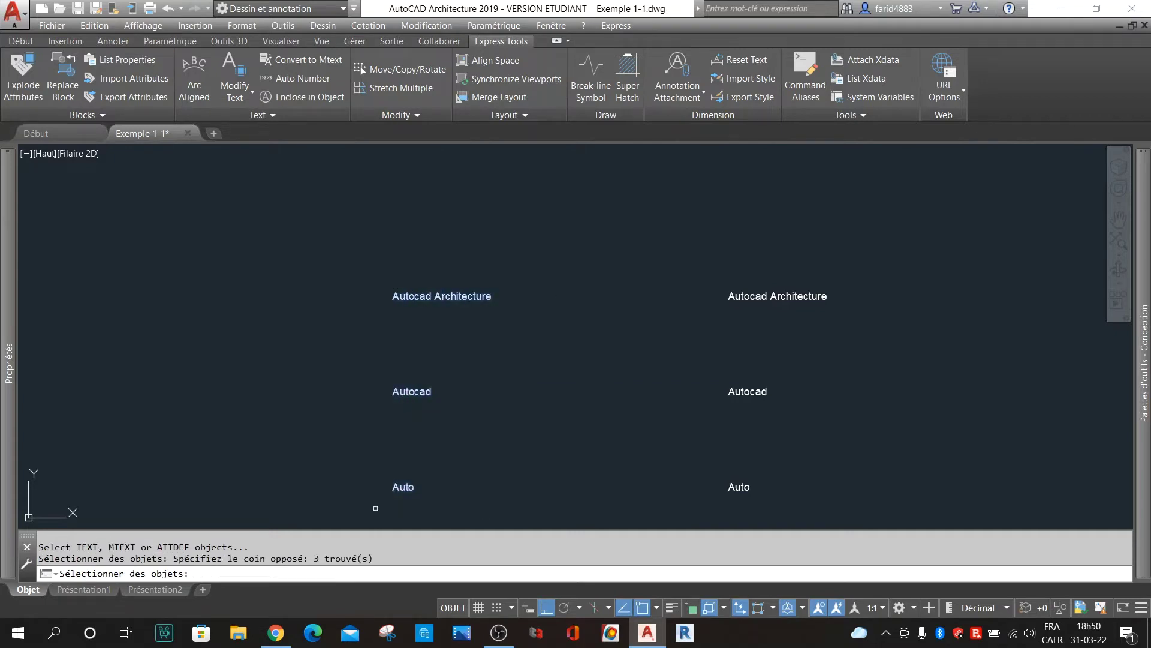
key(Return)
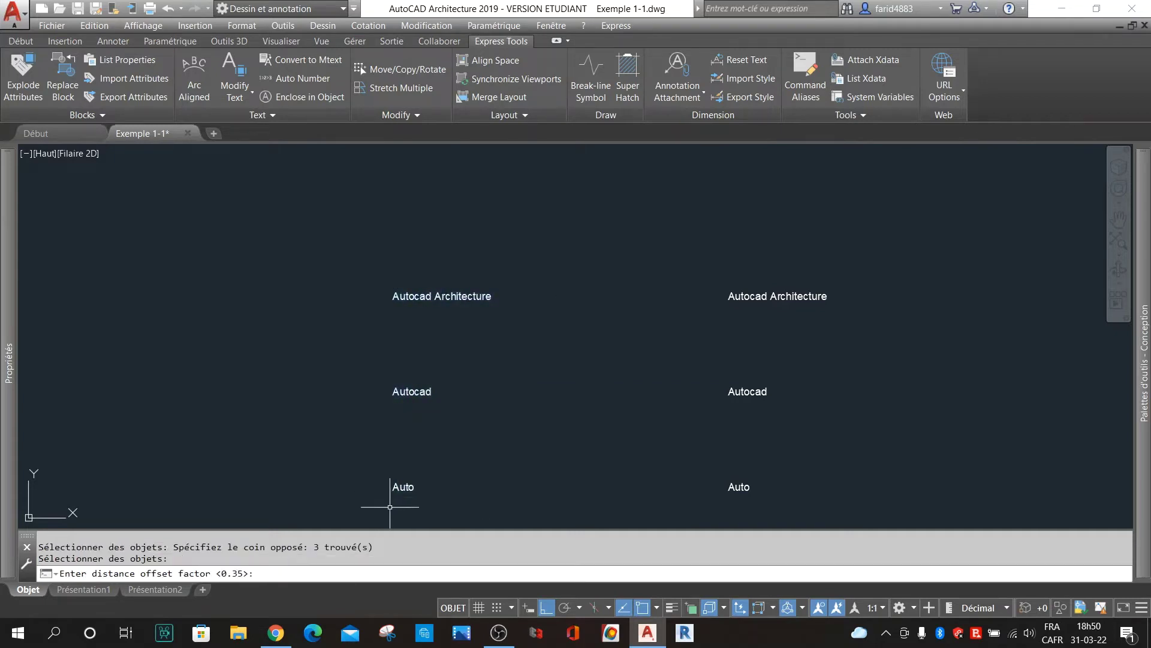
key(Return)
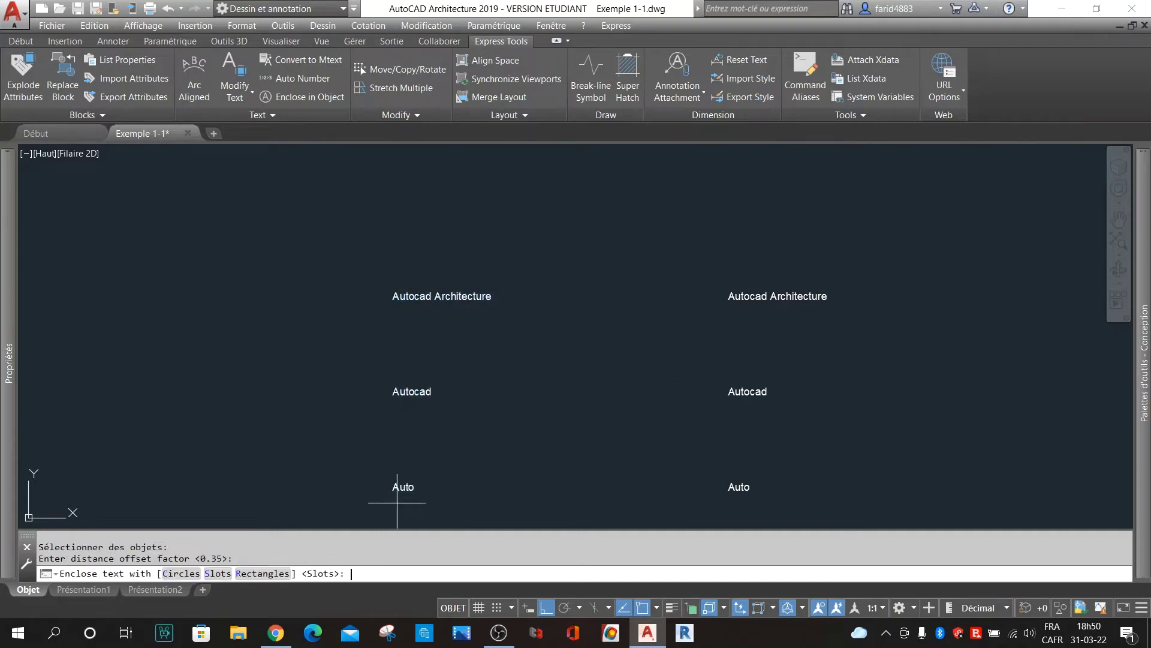
click(273, 574)
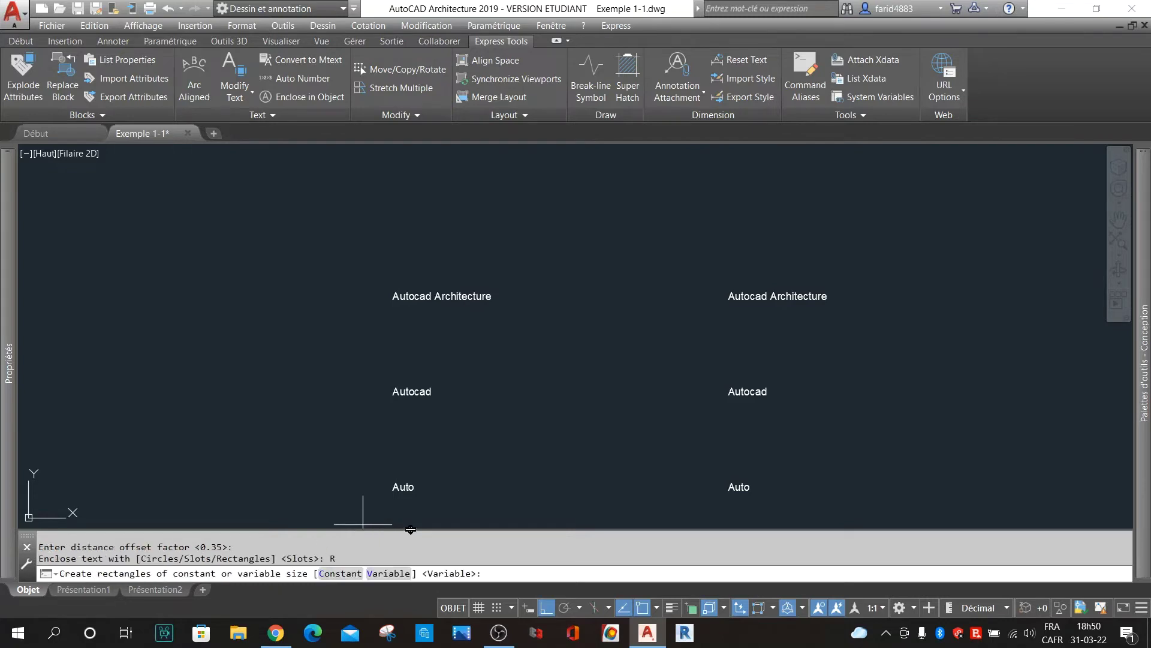
click(352, 573)
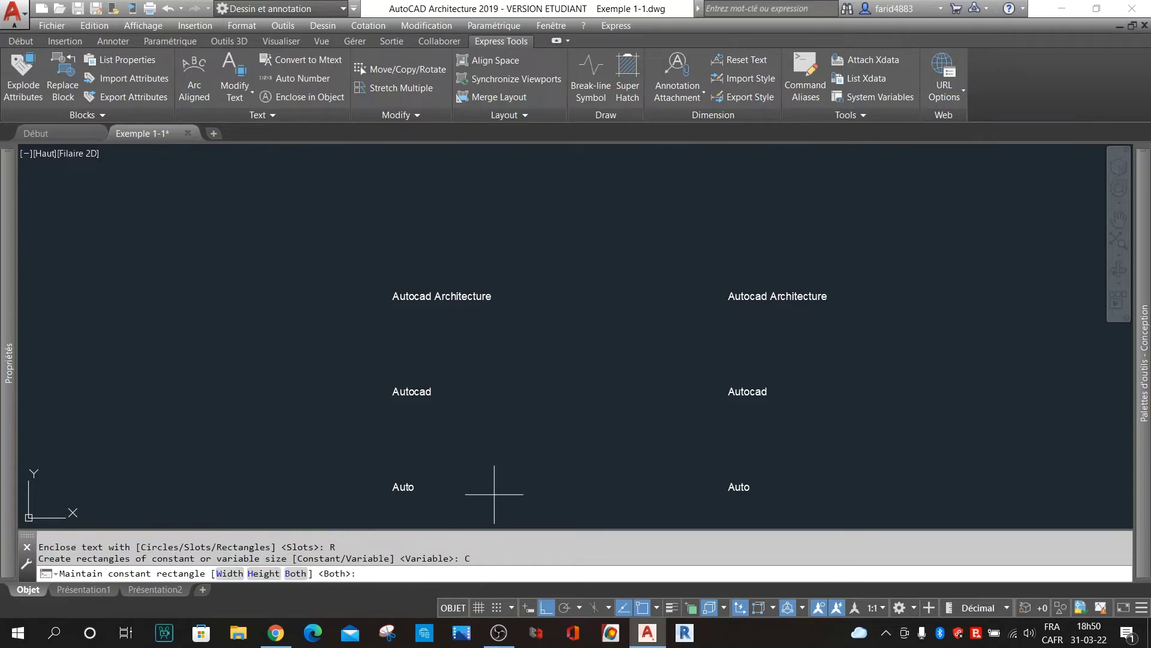
key(Return)
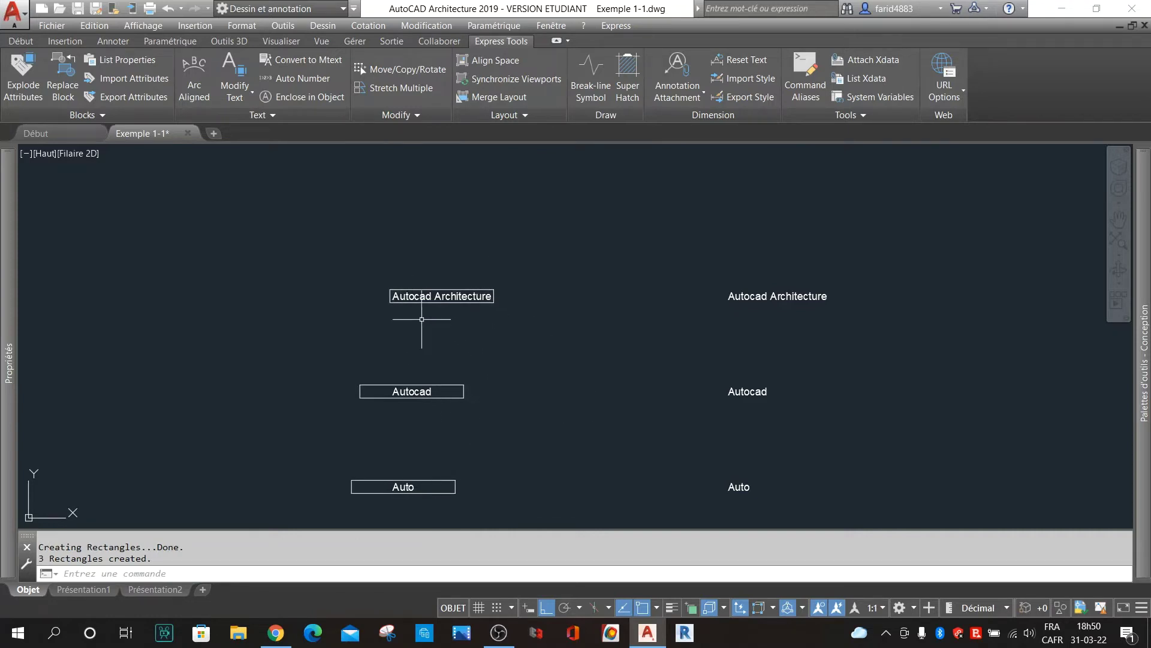
Erase the three constant-size rectangles around the left-column texts.
scroll(479, 300, up, 2)
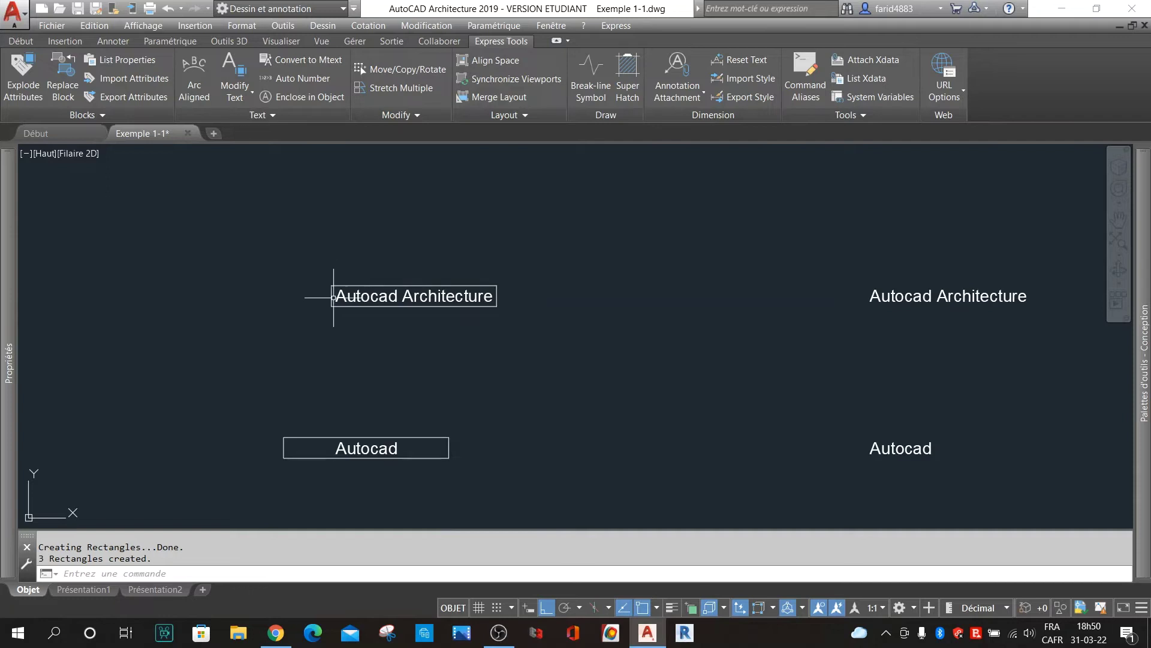
scroll(437, 285, down, 1)
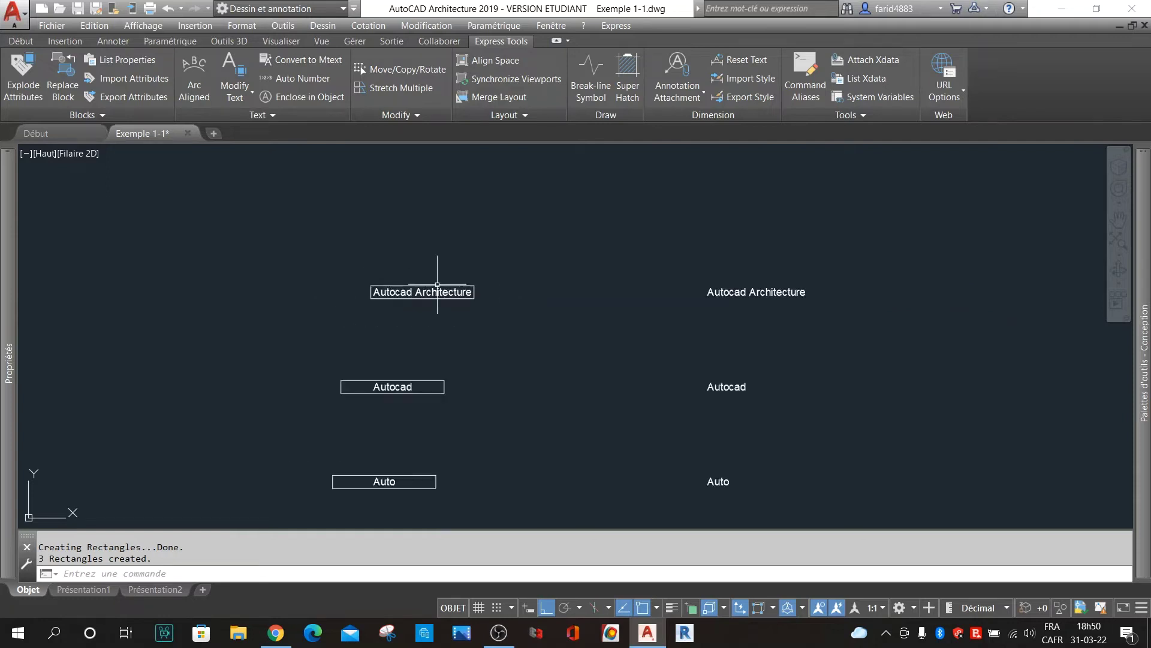
scroll(442, 323, up, 1)
click(490, 217)
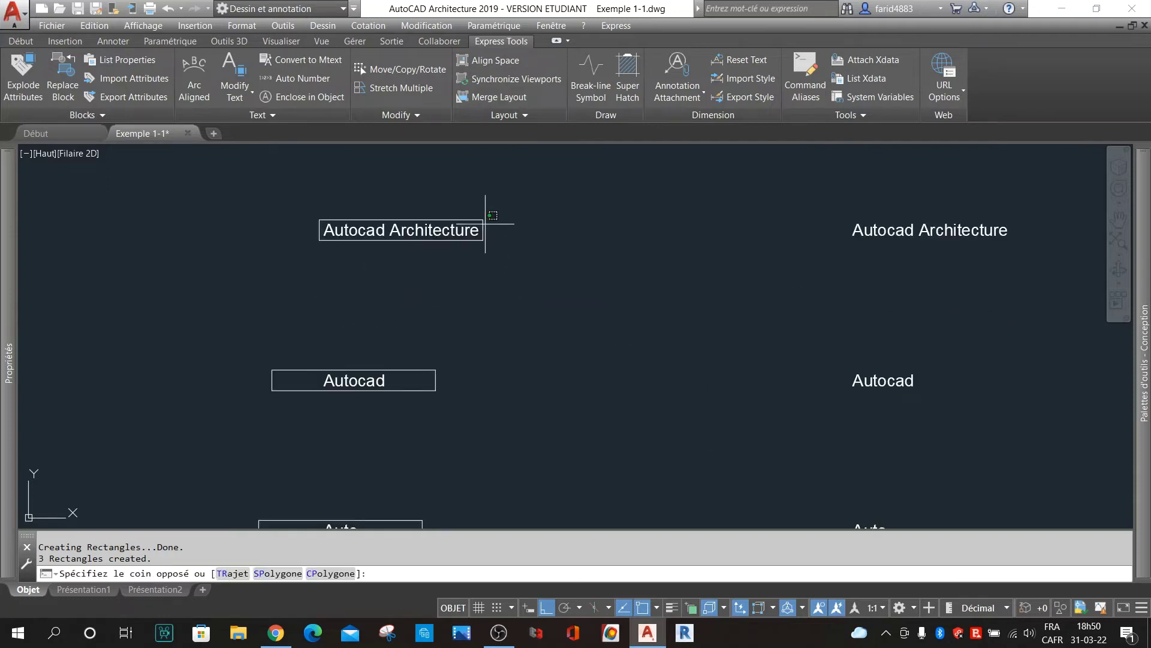
click(476, 329)
click(436, 379)
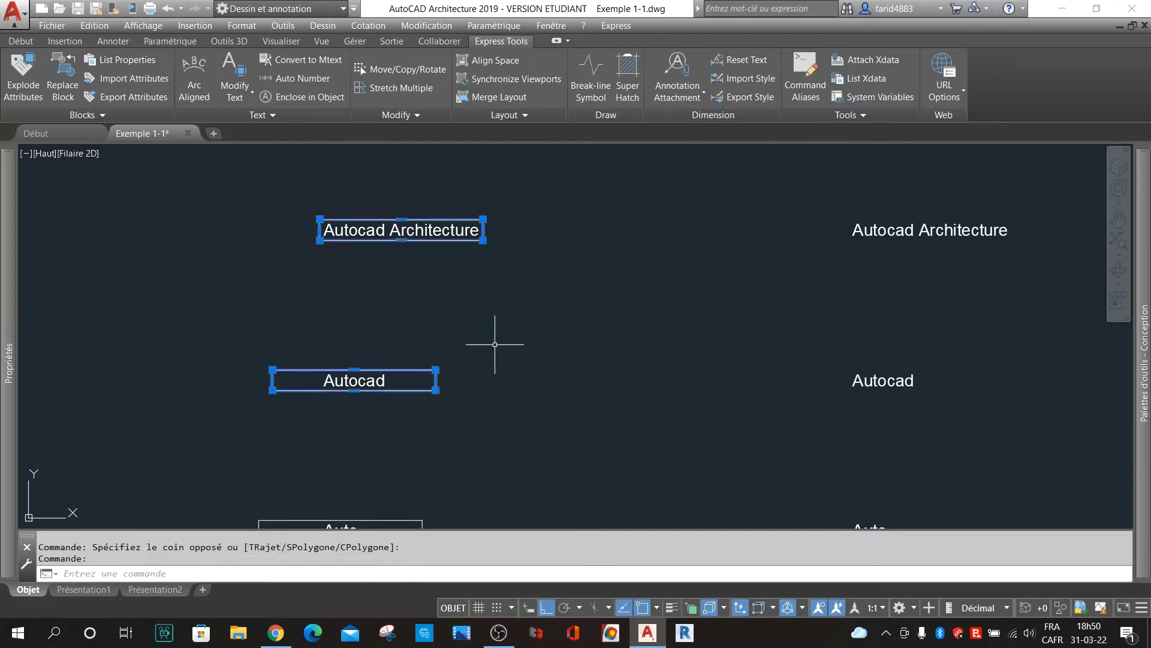
scroll(495, 344, down, 4)
scroll(435, 414, up, 4)
click(493, 397)
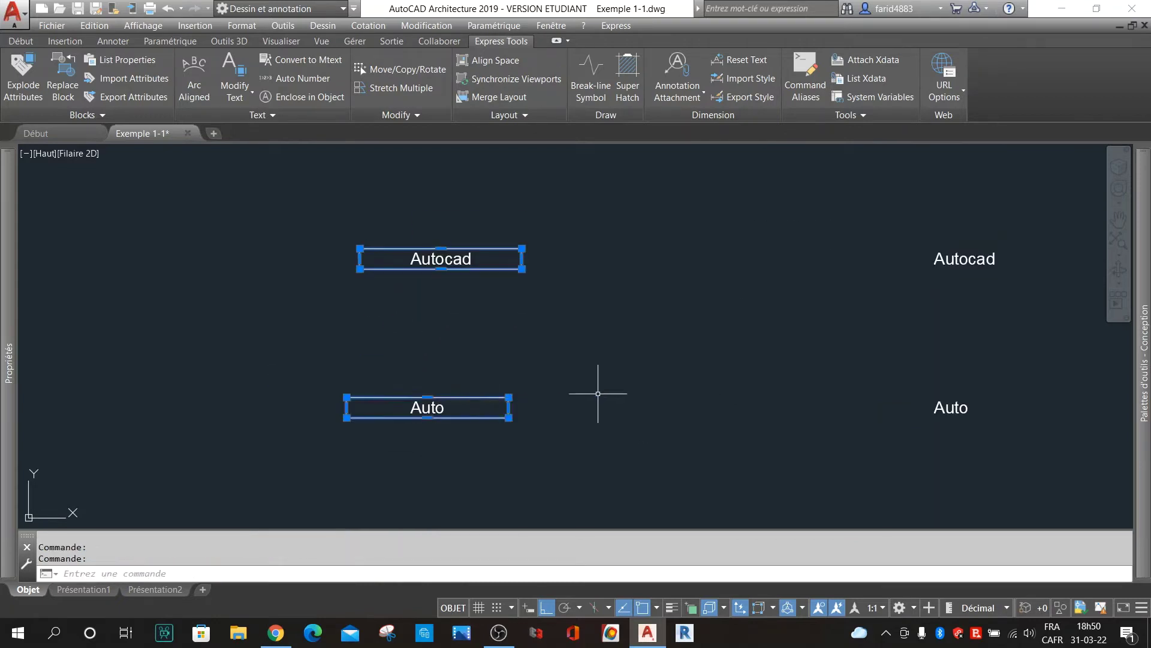
key(Delete)
Enclose the three left-column texts in rectangles of variable size with a 0.35 offset factor.
scroll(485, 384, down, 2)
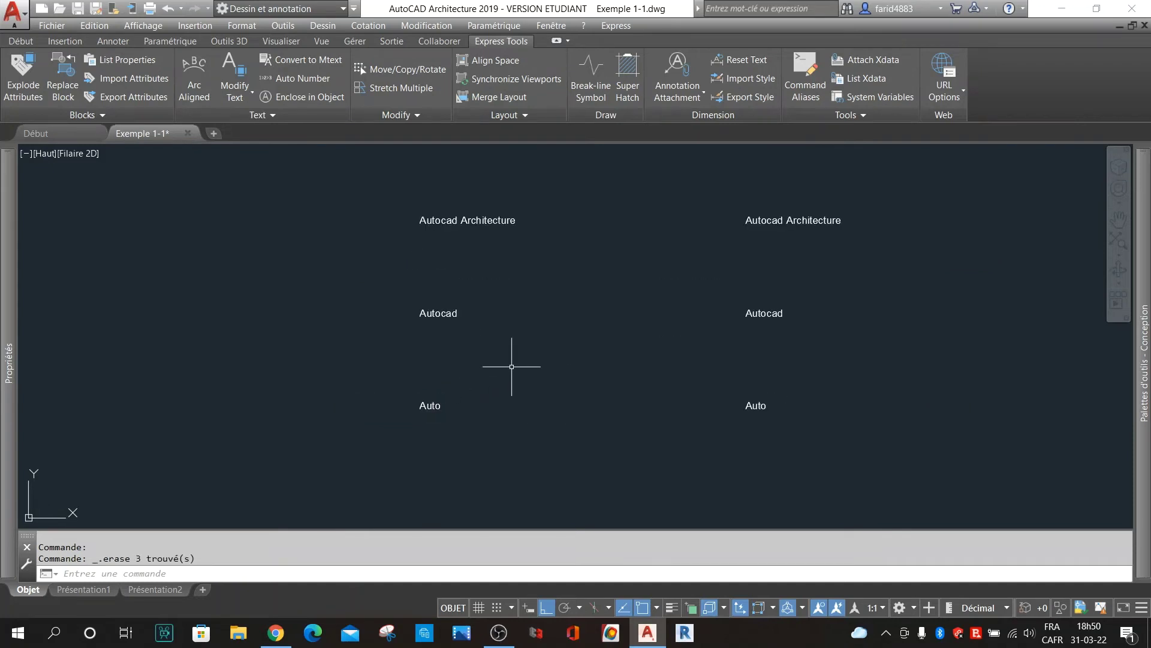
click(312, 102)
click(570, 180)
click(388, 449)
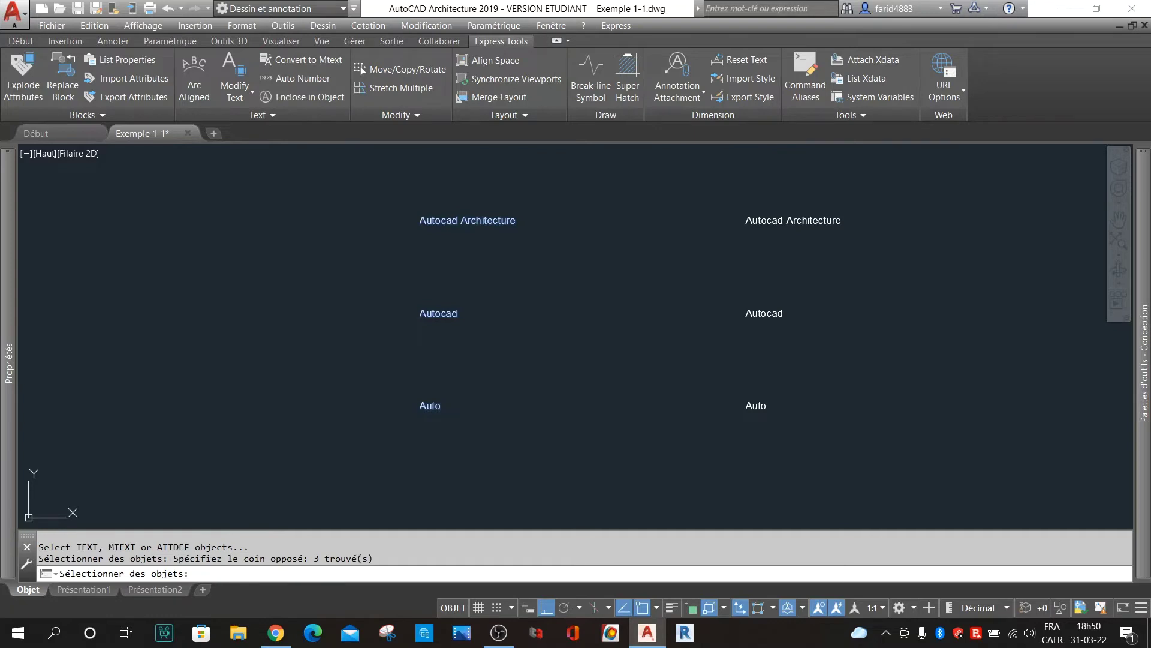
key(Return)
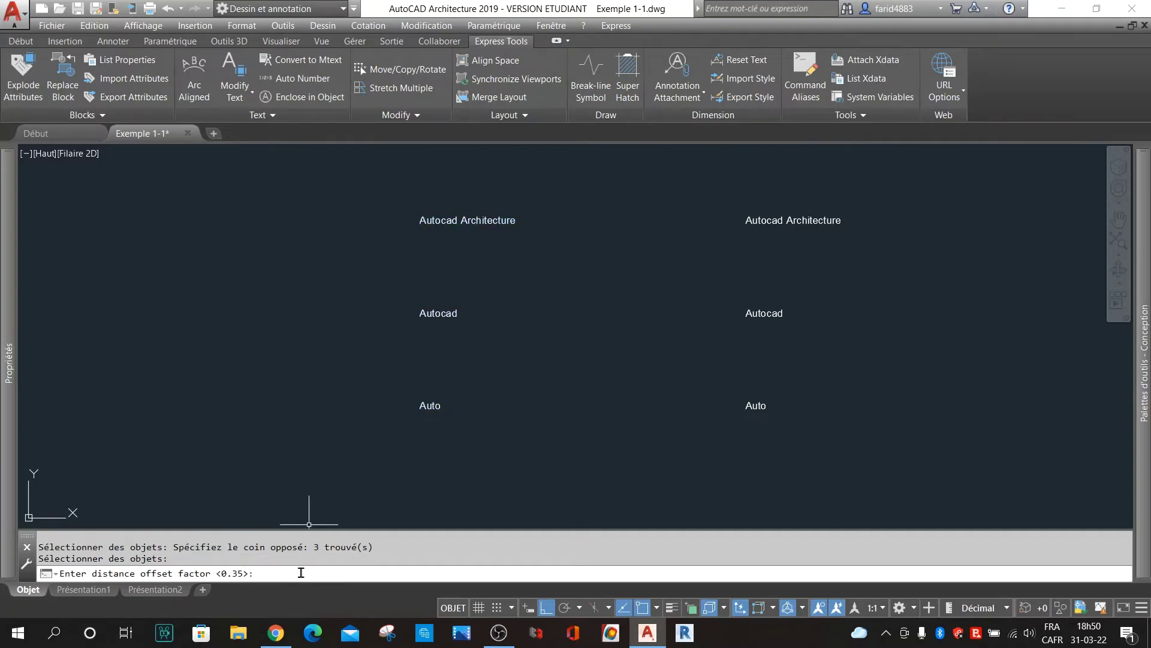
key(Return)
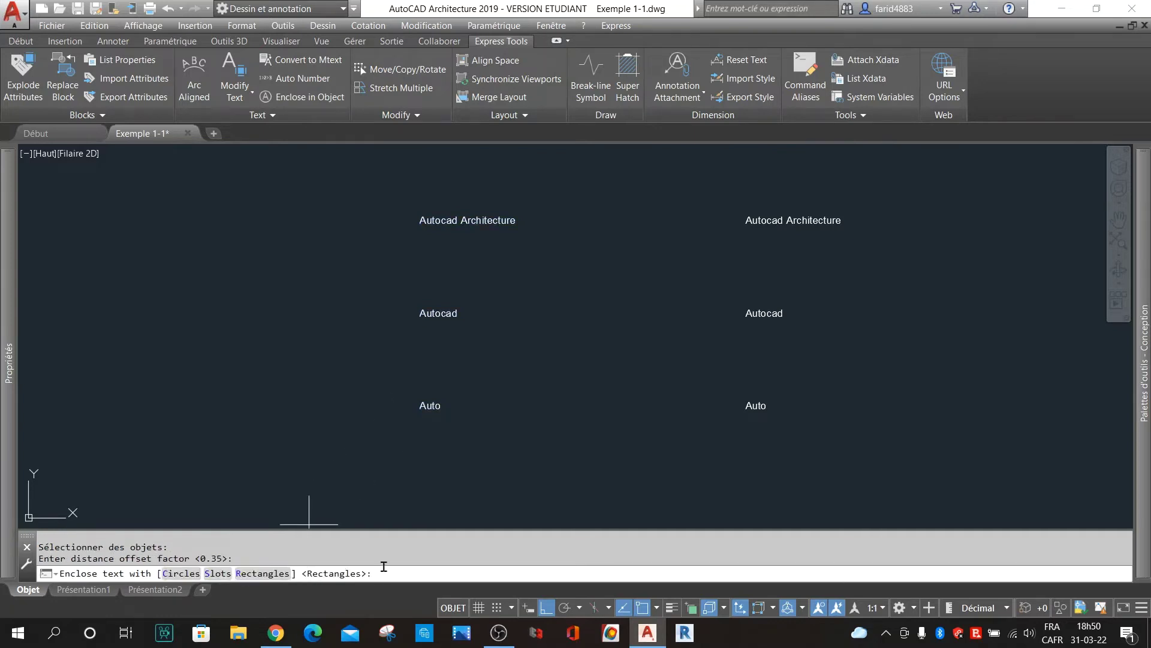
key(Return)
key(Return)
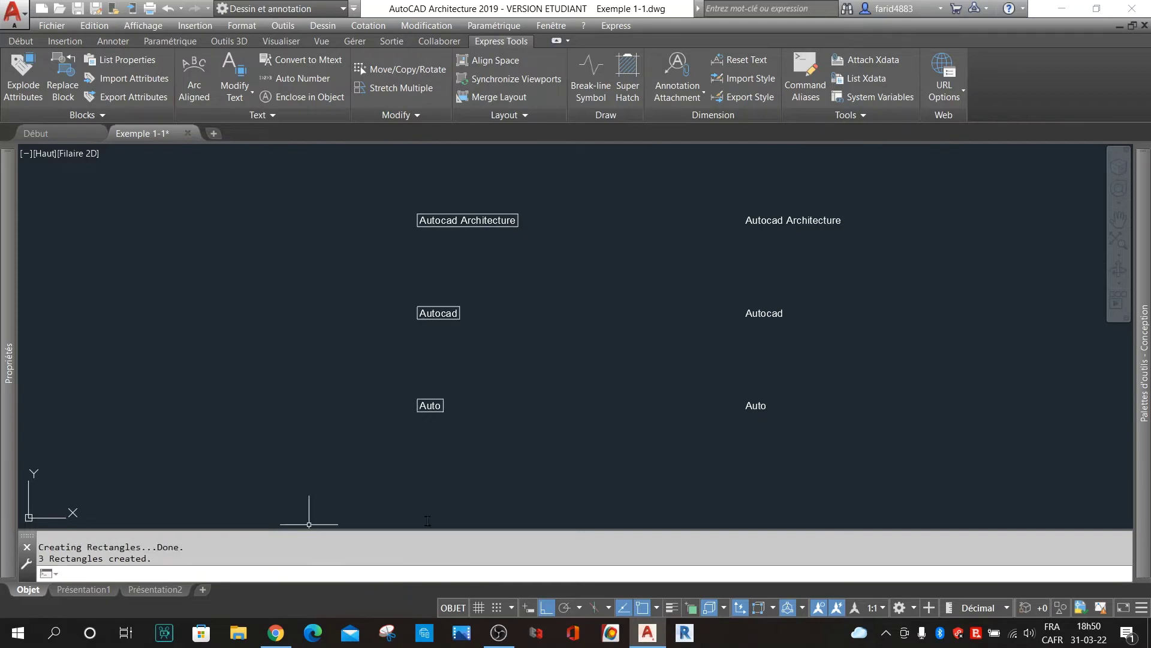
Erase the three variable-size rectangles around the left-column texts.
scroll(441, 381, up, 4)
scroll(444, 378, down, 6)
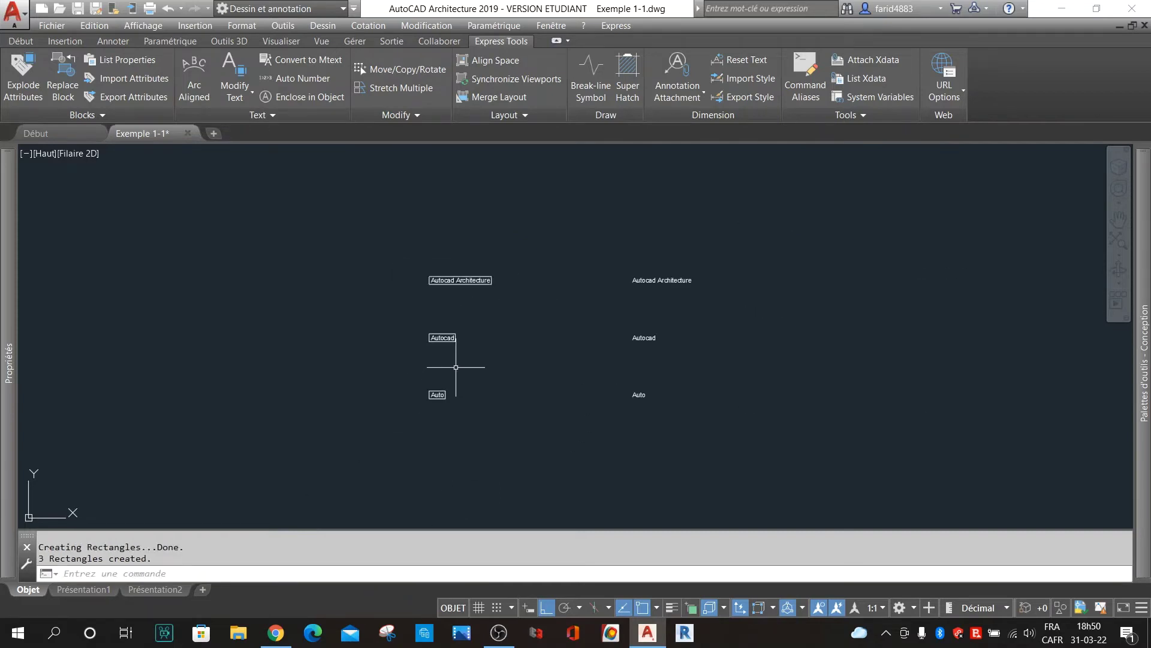
scroll(455, 257, up, 2)
scroll(457, 264, up, 4)
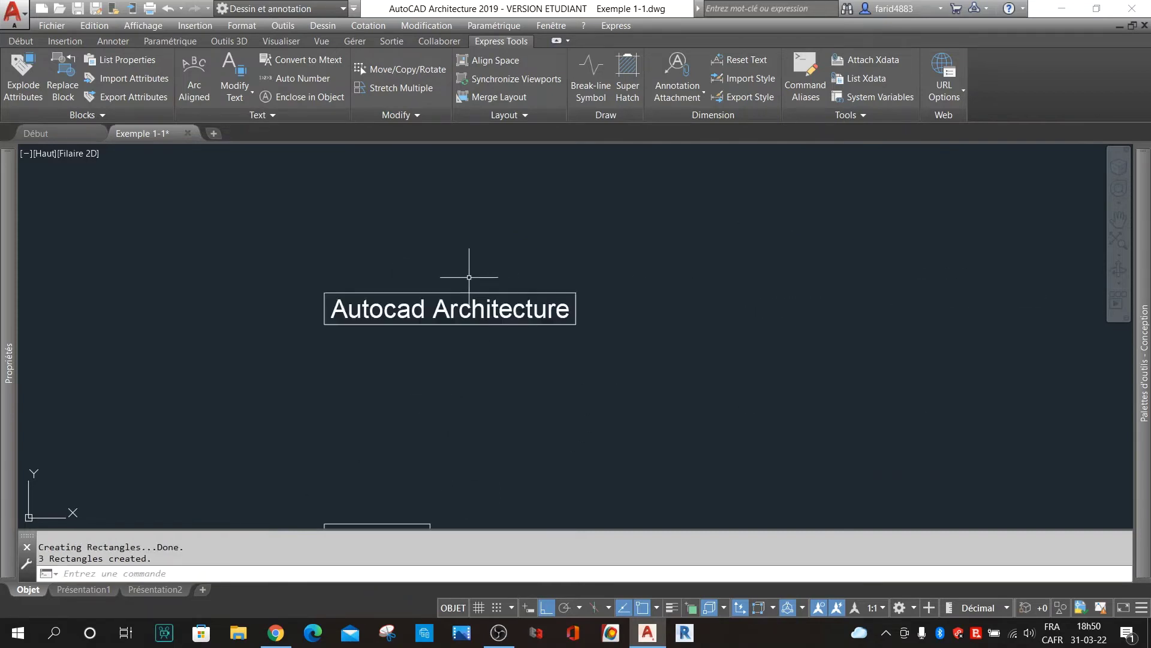
scroll(378, 276, down, 2)
scroll(379, 277, down, 2)
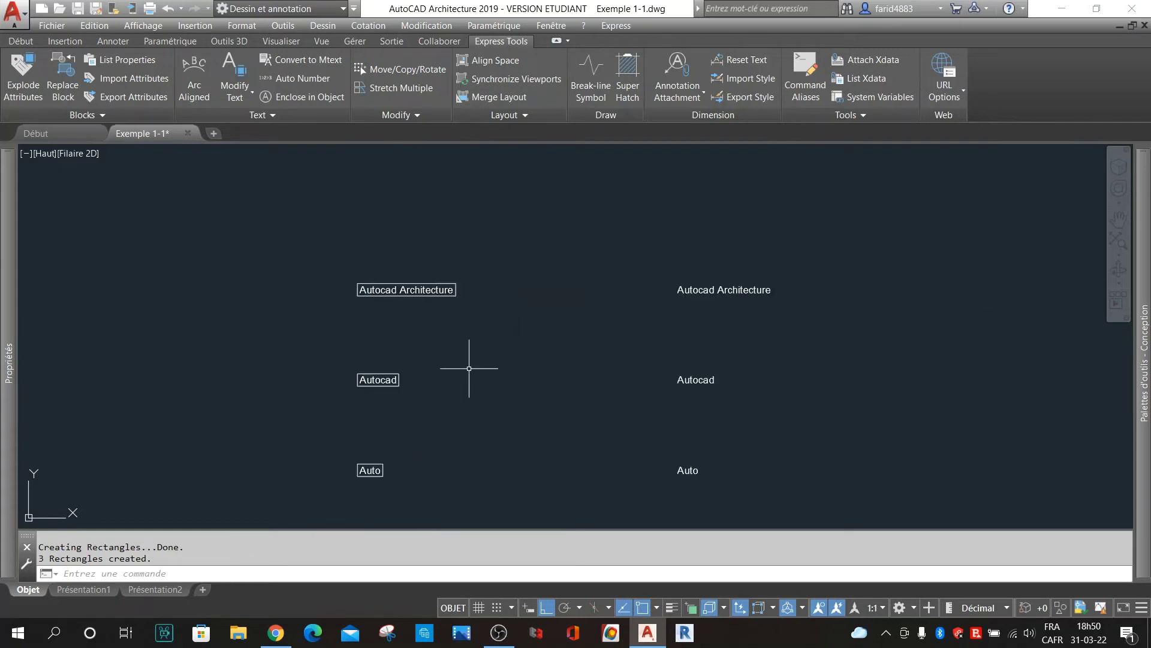
scroll(455, 282, up, 4)
click(447, 281)
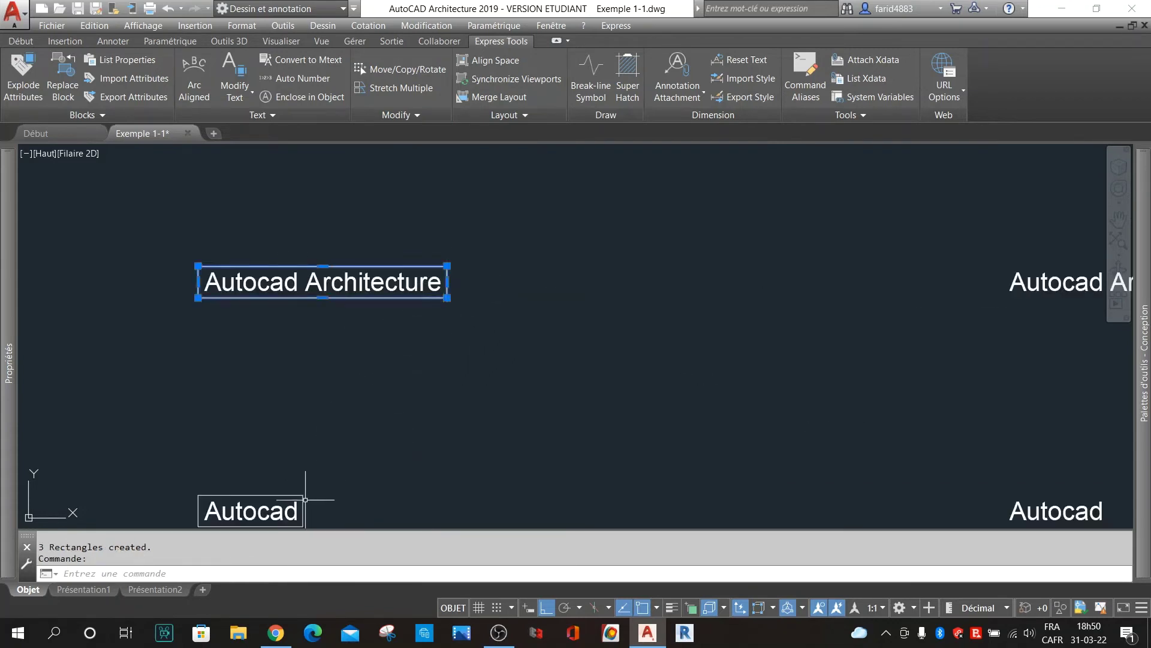
click(303, 500)
scroll(462, 412, down, 4)
scroll(406, 503, up, 4)
scroll(449, 450, down, 5)
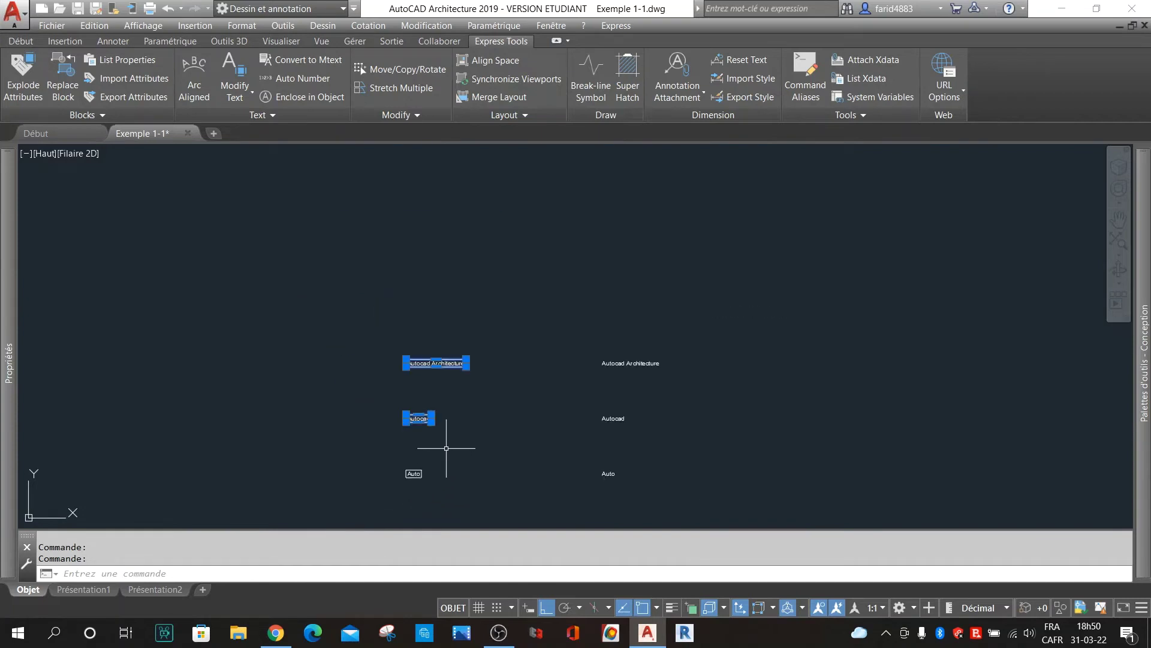
scroll(425, 473, up, 4)
click(403, 471)
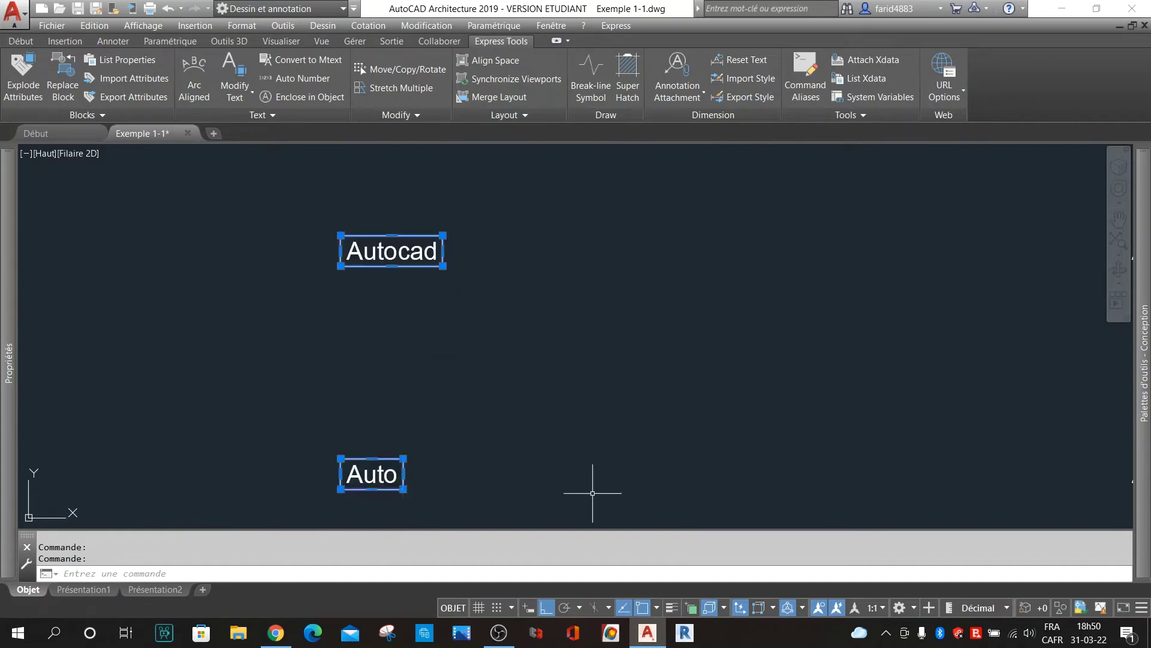
key(Delete)
Enclose the left-column "Autocad Architecture" text alone with TCIRCLE in a variable-size slot, keeping the 0.35 offset factor.
scroll(465, 434, down, 8)
scroll(617, 385, up, 4)
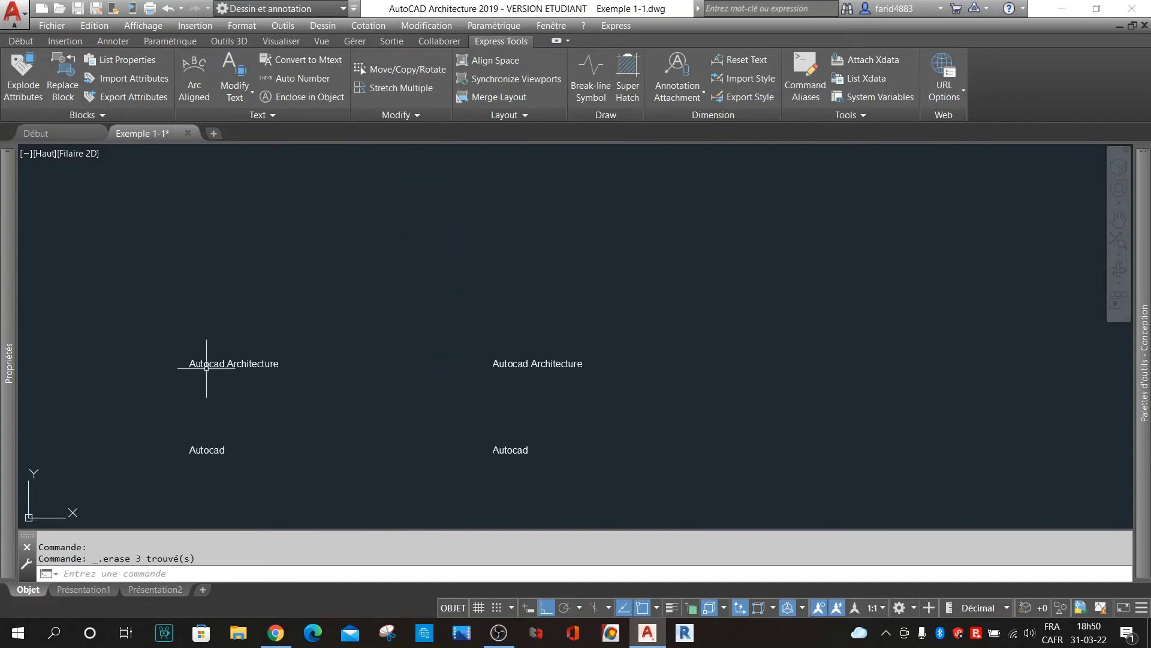
scroll(206, 368, up, 4)
scroll(409, 367, down, 4)
scroll(412, 341, up, 4)
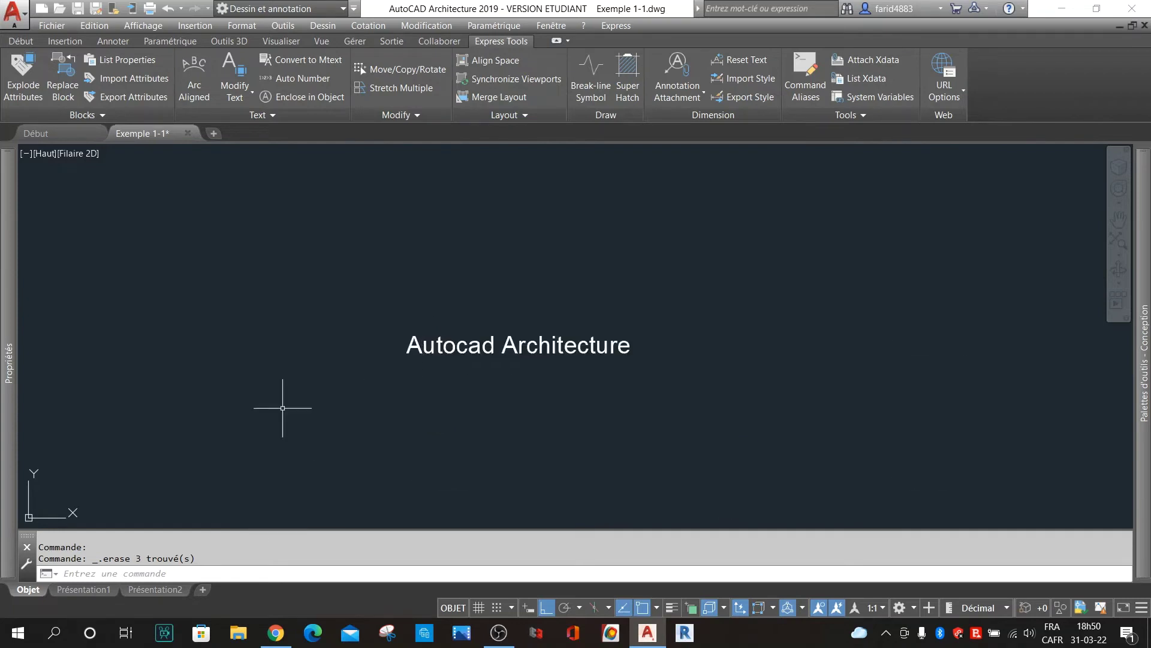
click(303, 96)
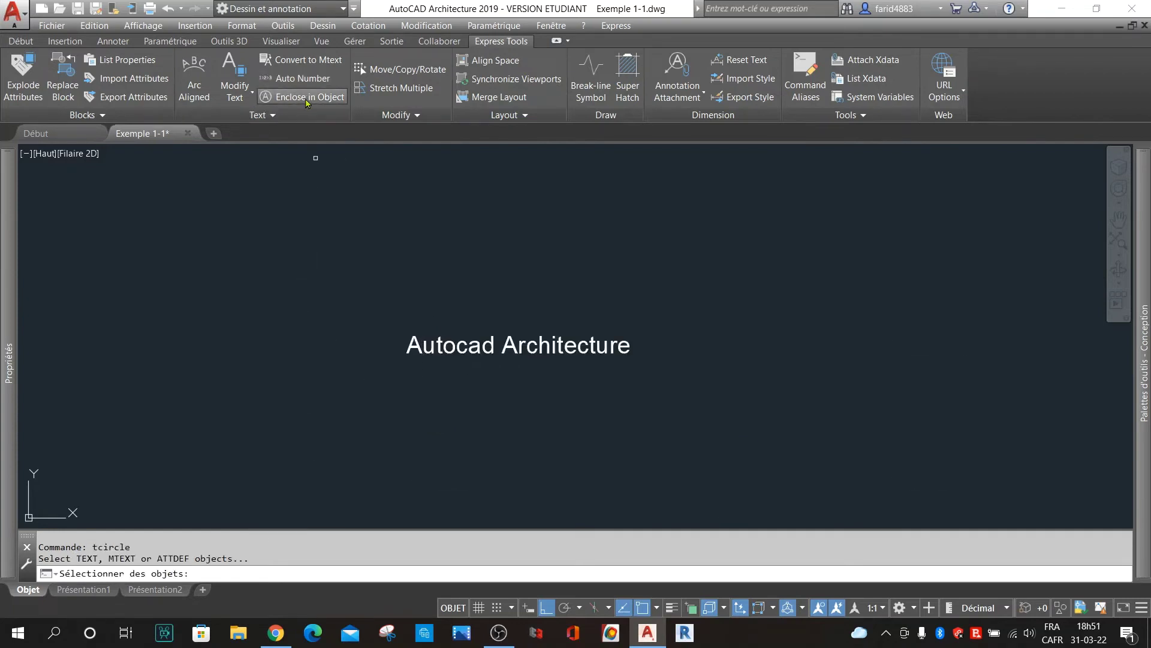
scroll(454, 283, down, 4)
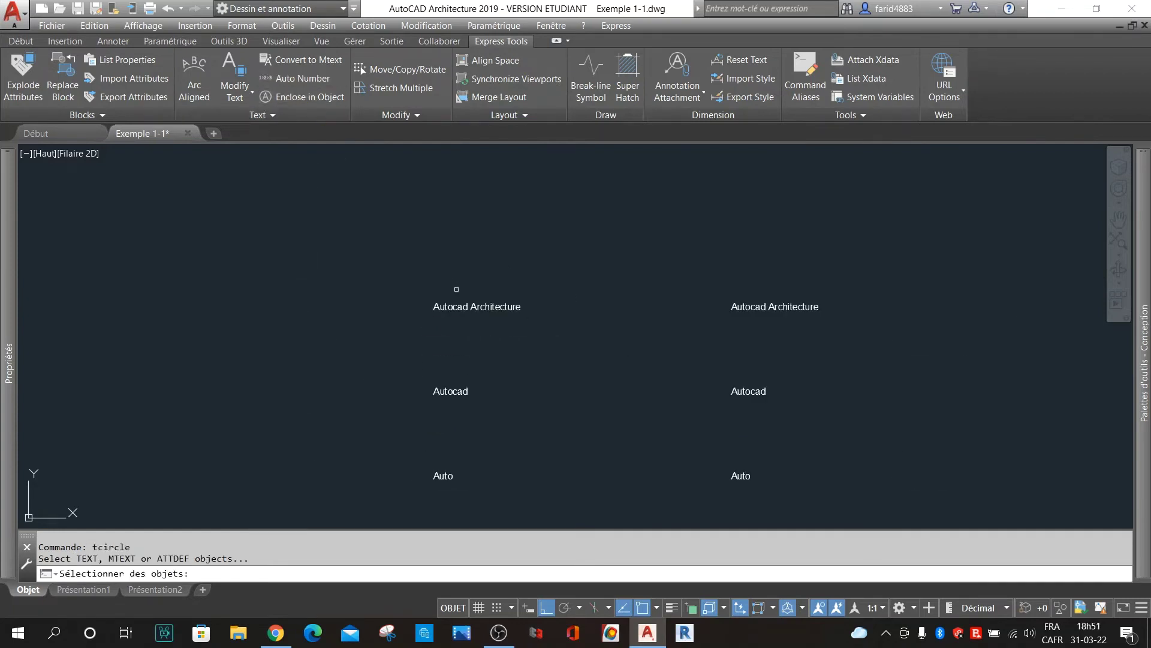
scroll(486, 354, up, 4)
click(492, 337)
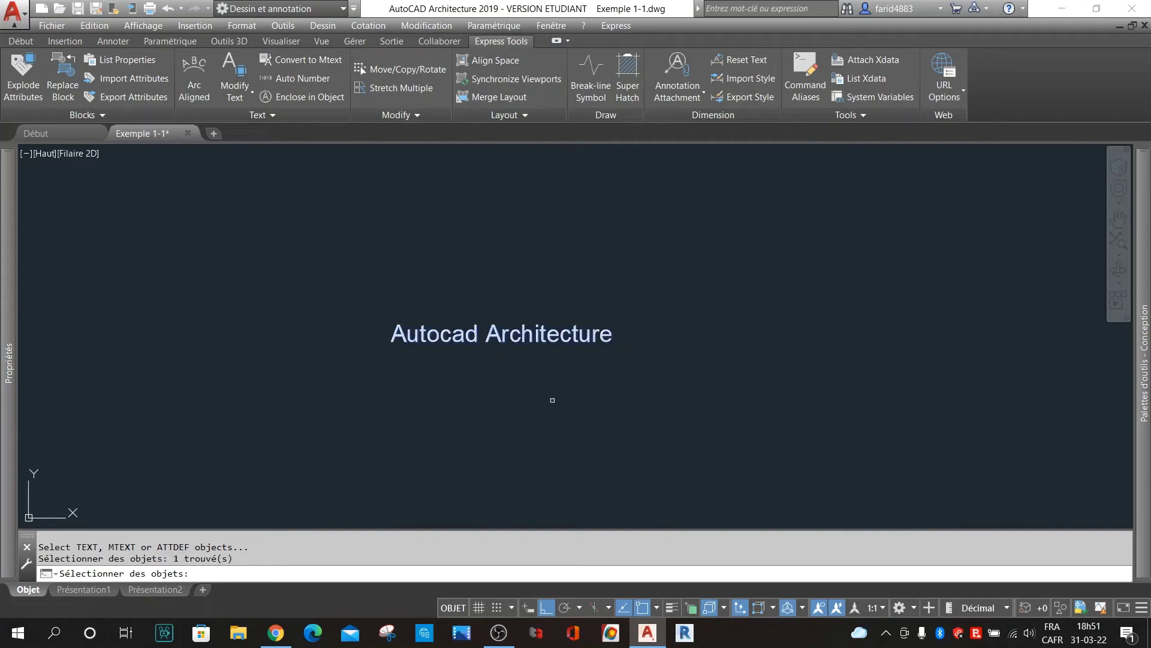
key(Return)
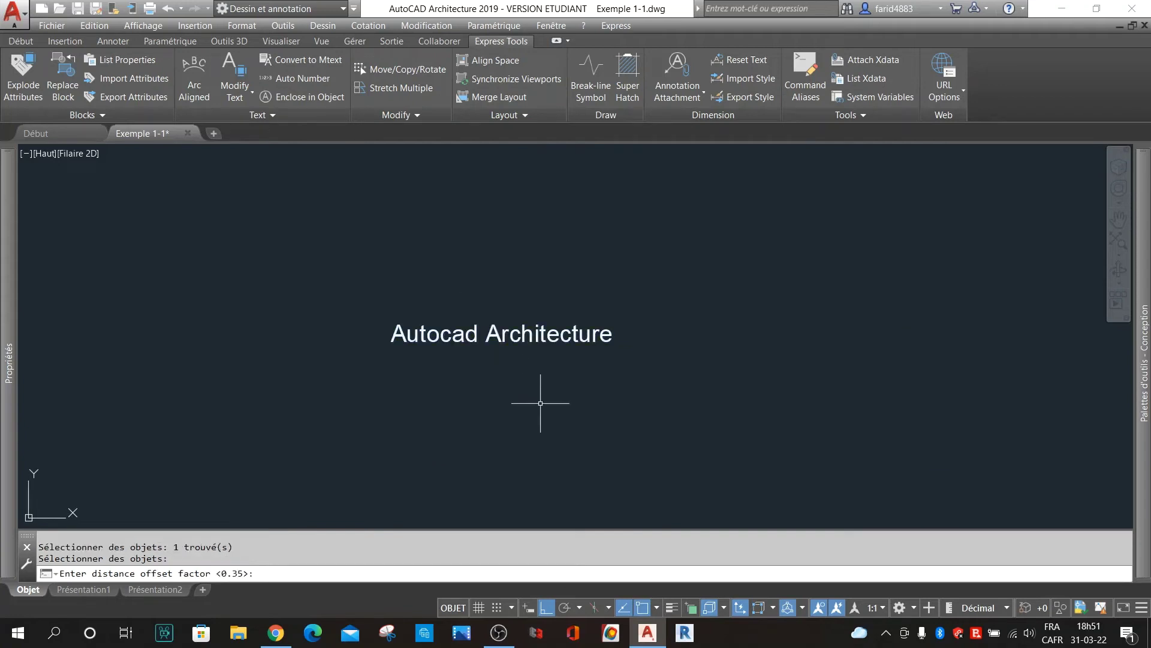
scroll(327, 438, down, 2)
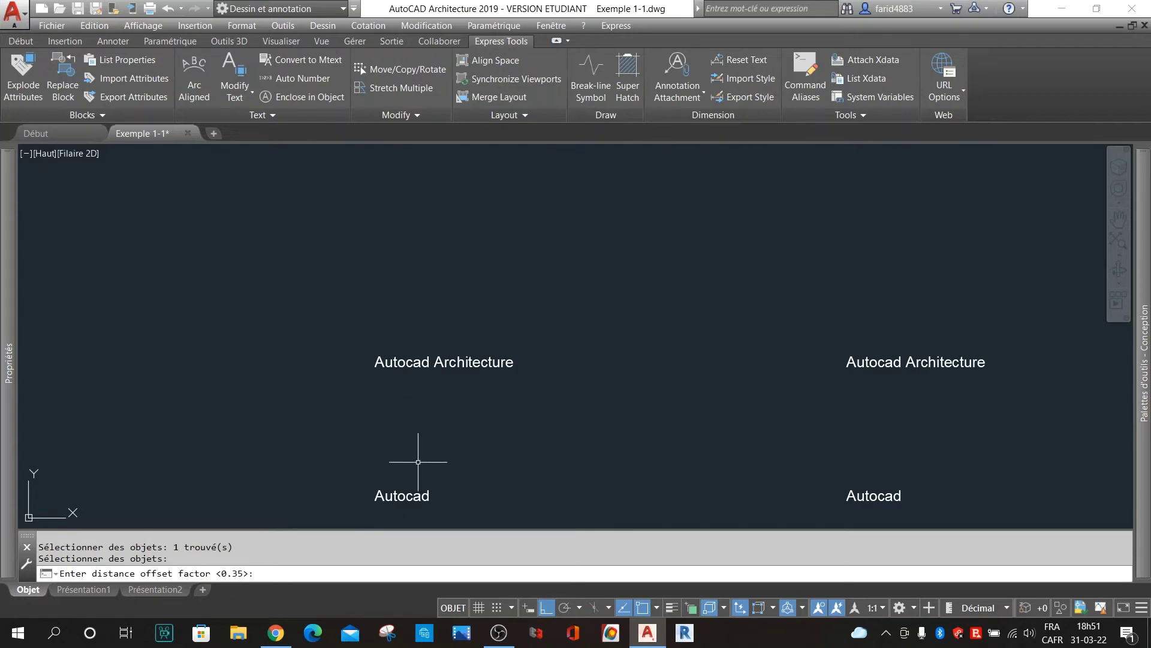
key(Return)
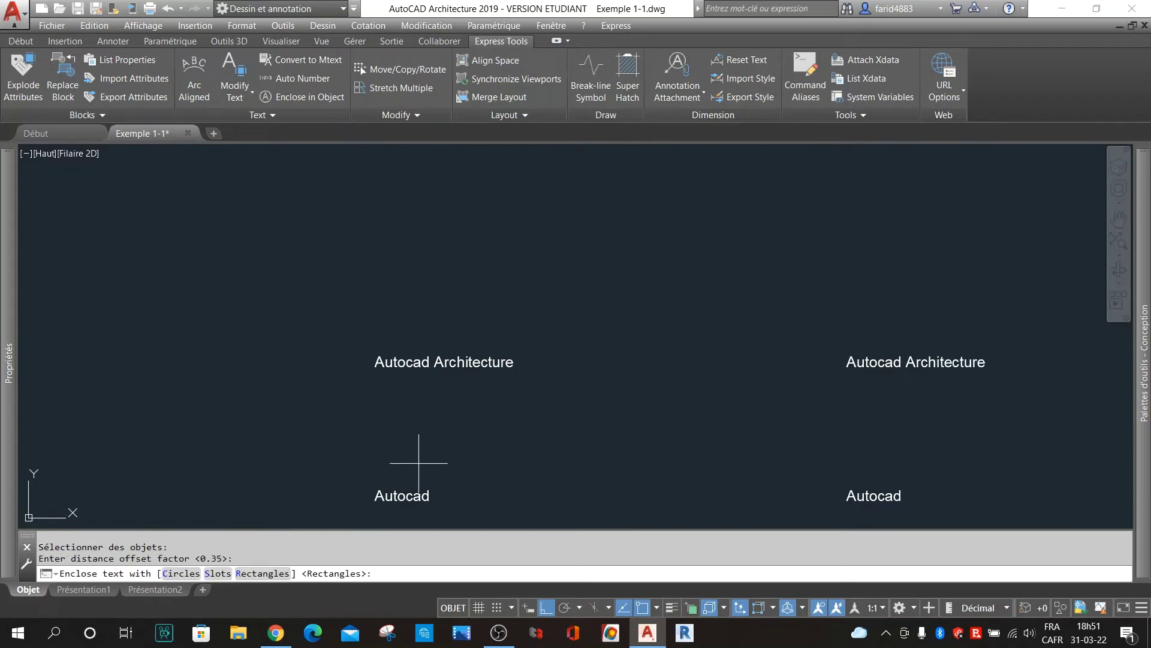
click(218, 573)
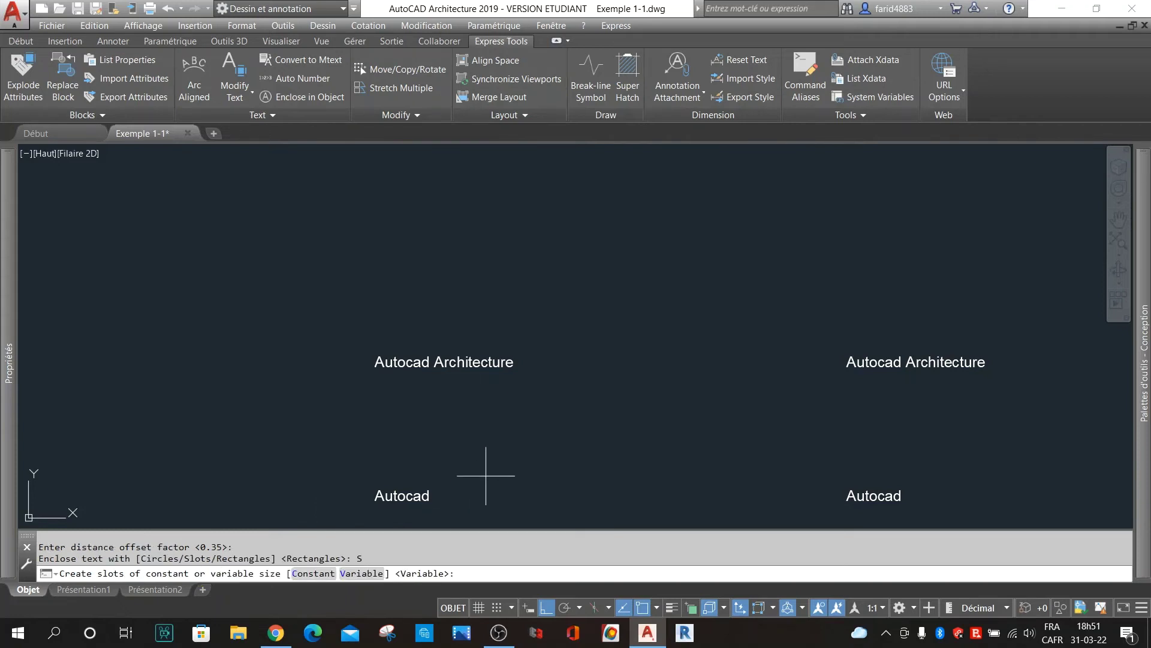
key(Return)
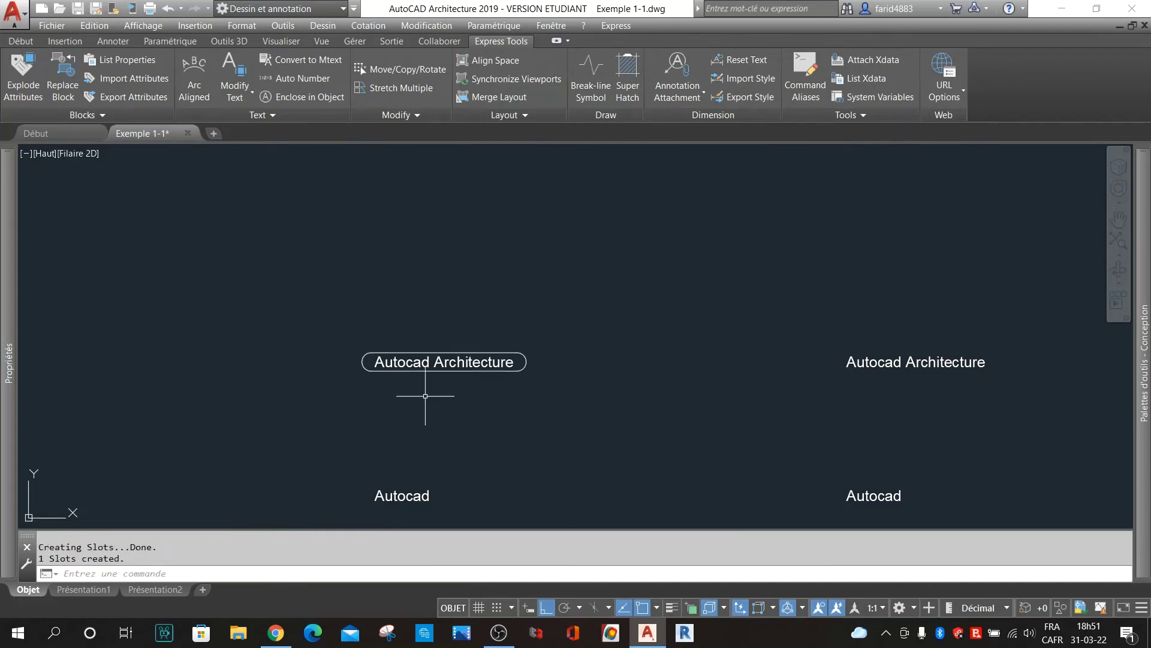
Enclose the same "Autocad Architecture" text in a second variable-size slot with a distance offset factor of 1.
scroll(439, 388, up, 2)
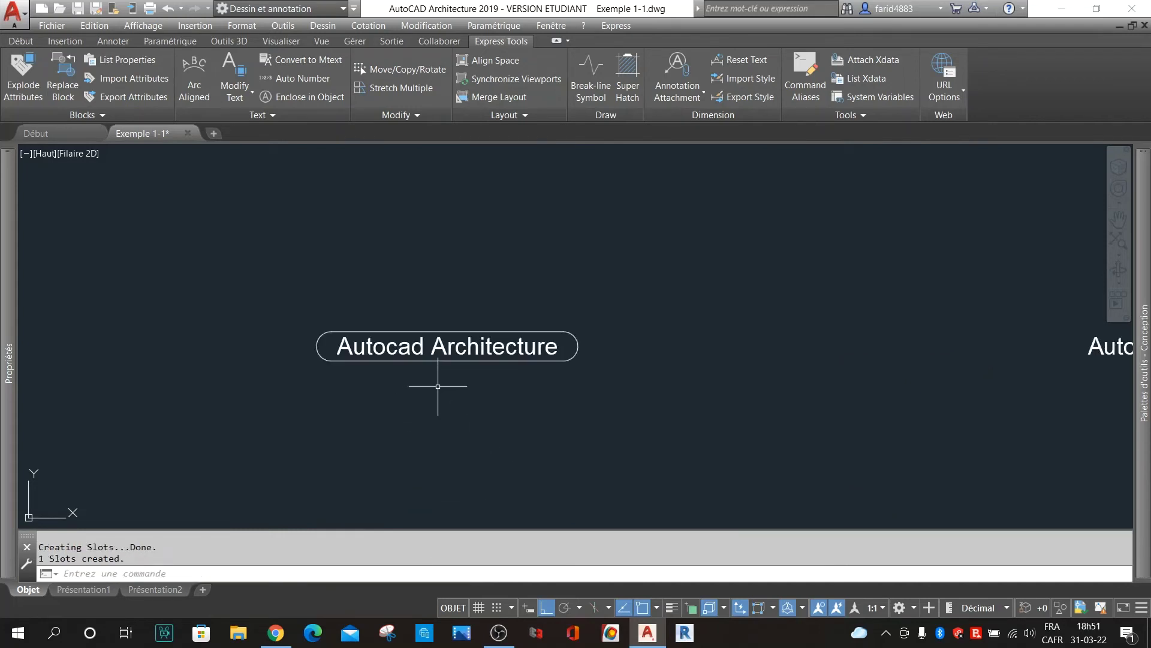
click(304, 97)
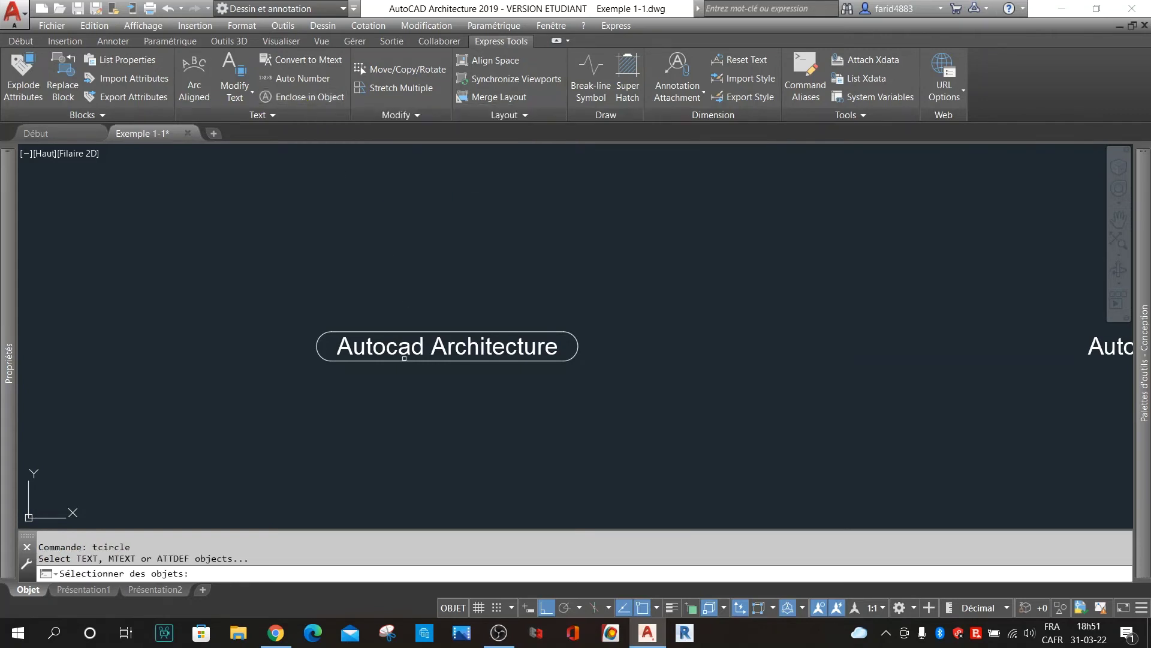
click(403, 347)
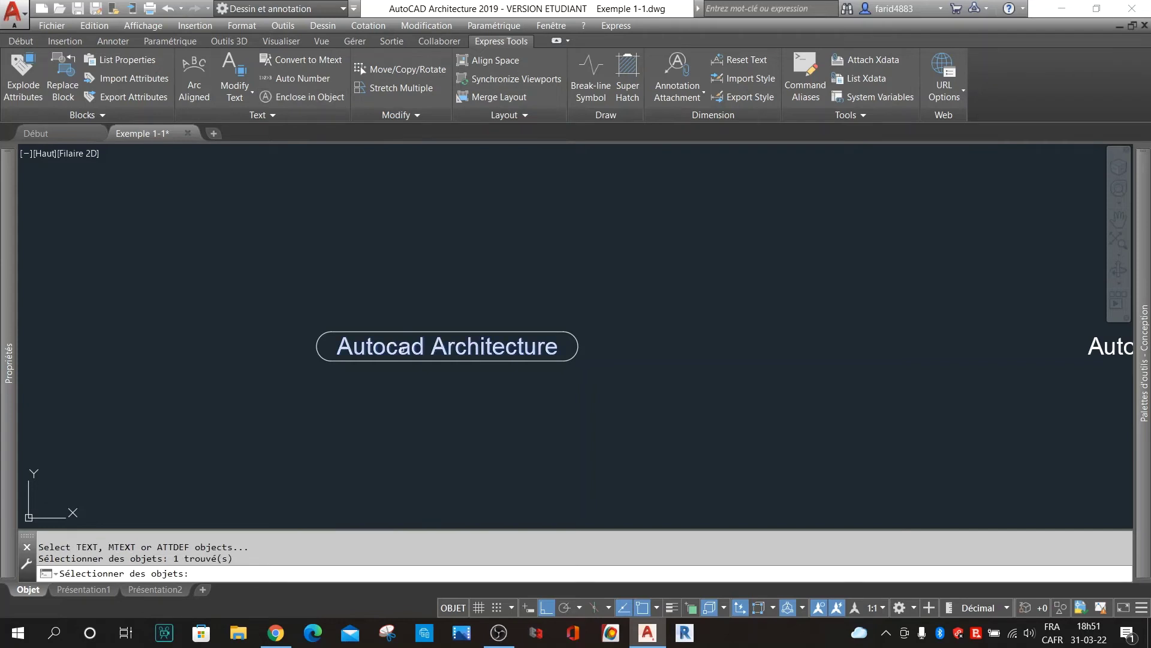
key(Return)
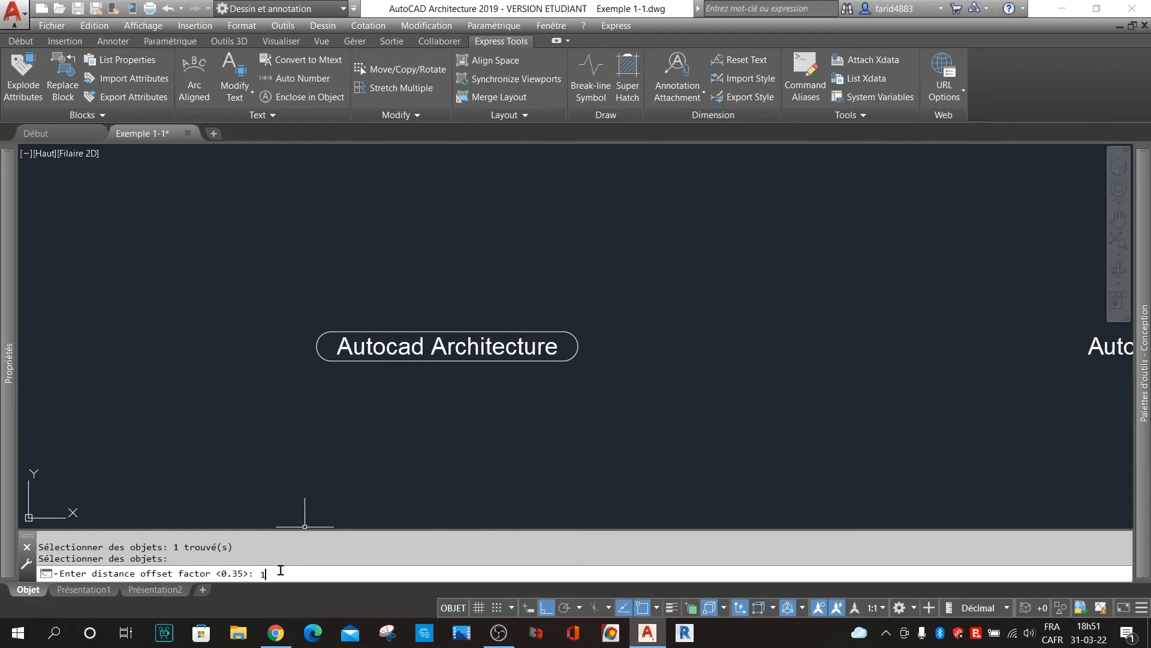
text(1)
key(Return)
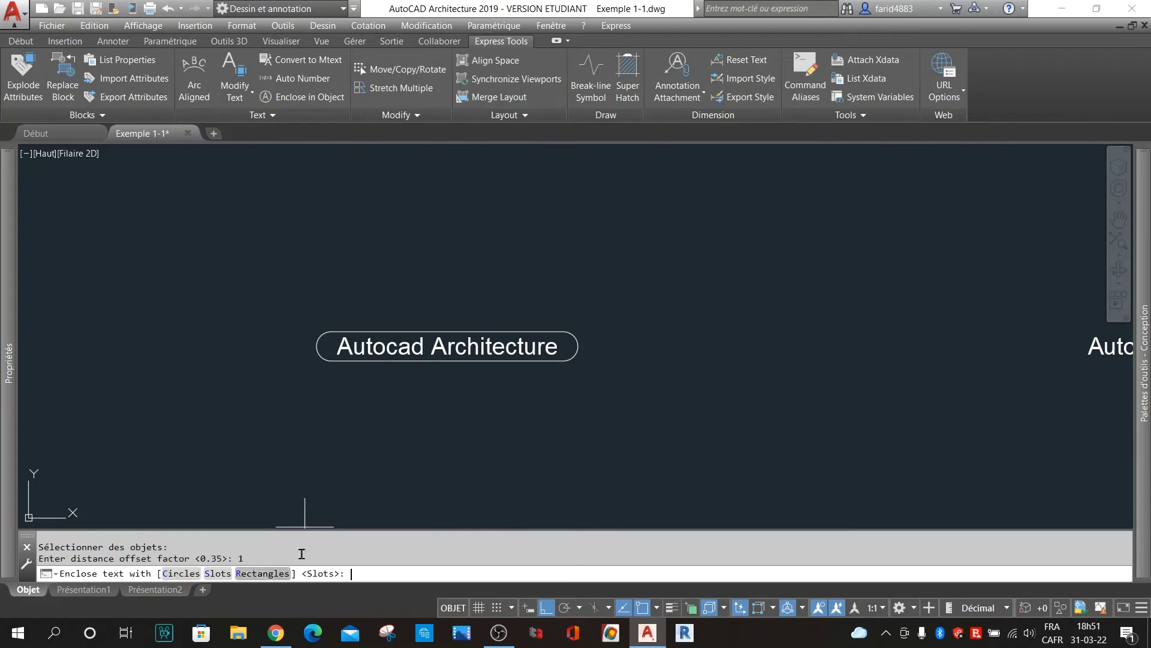
click(224, 573)
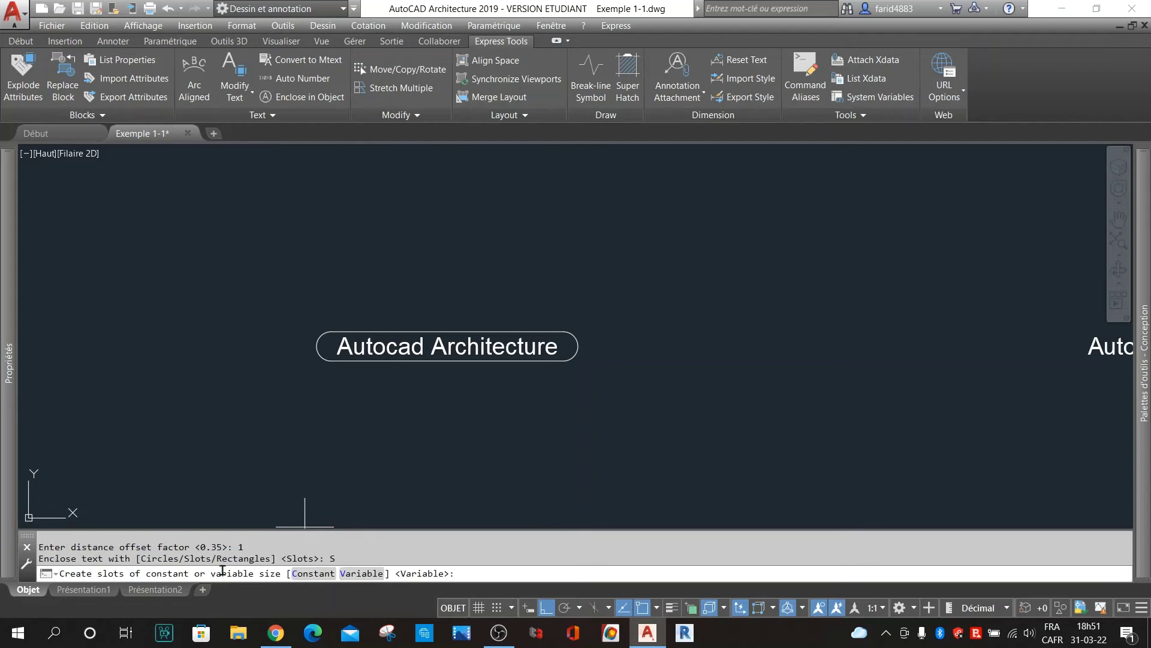
key(Return)
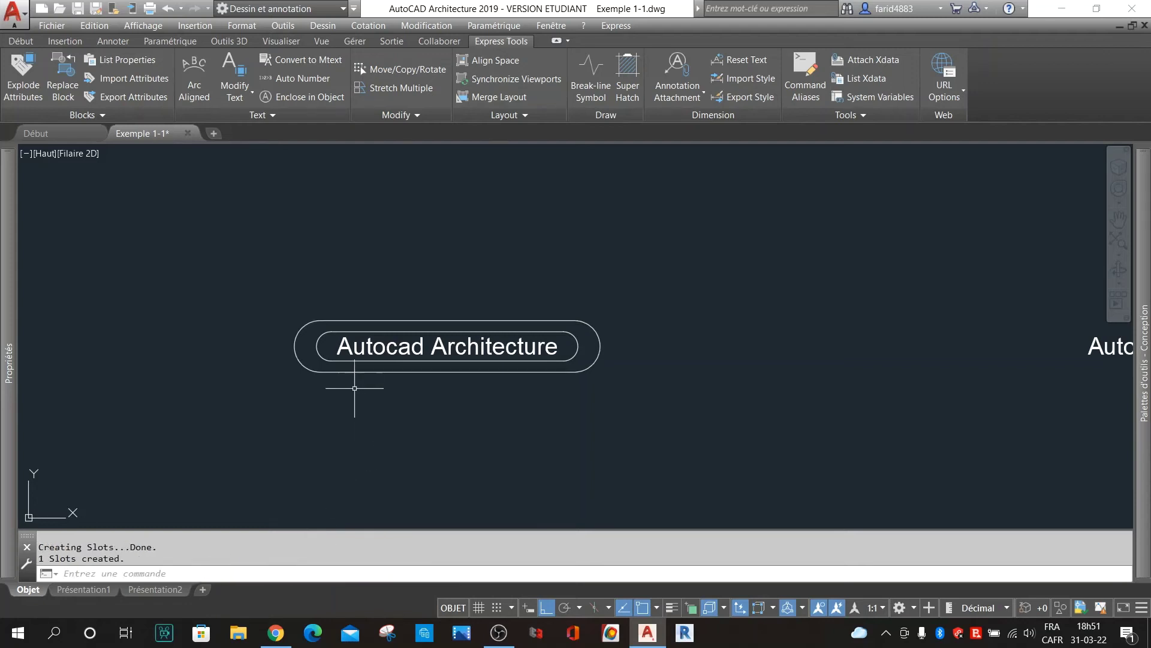
Enclose the "Autocad Architecture" text in a variable-size circle with the distance offset factor set to 0.35.
scroll(331, 327, up, 2)
click(318, 338)
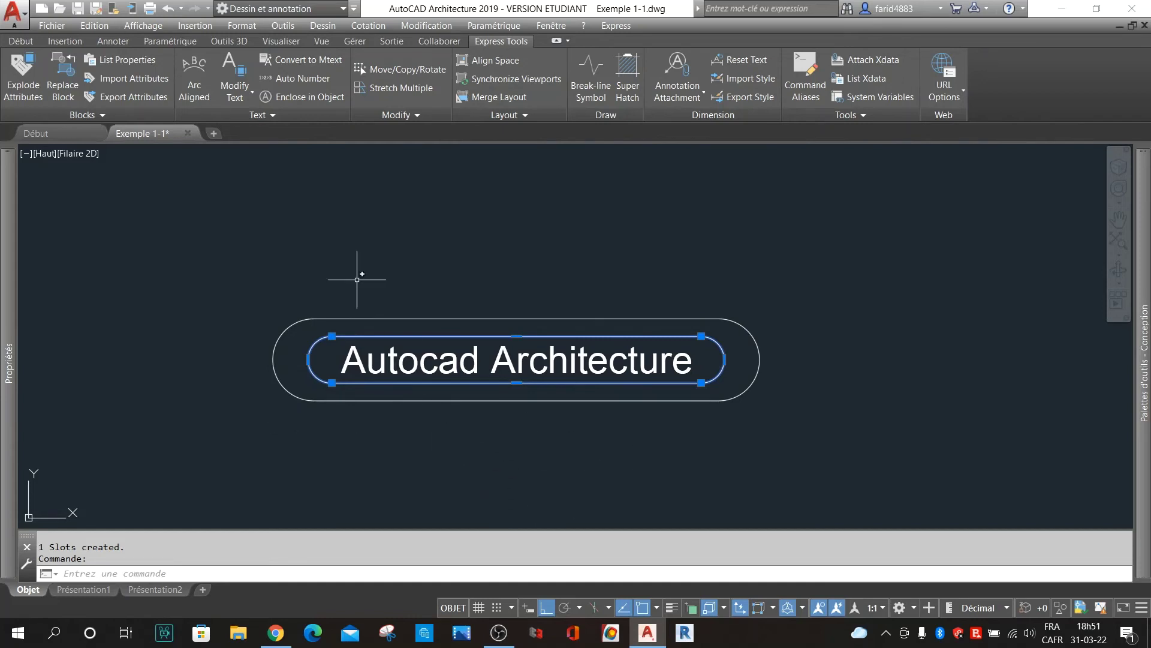
click(309, 98)
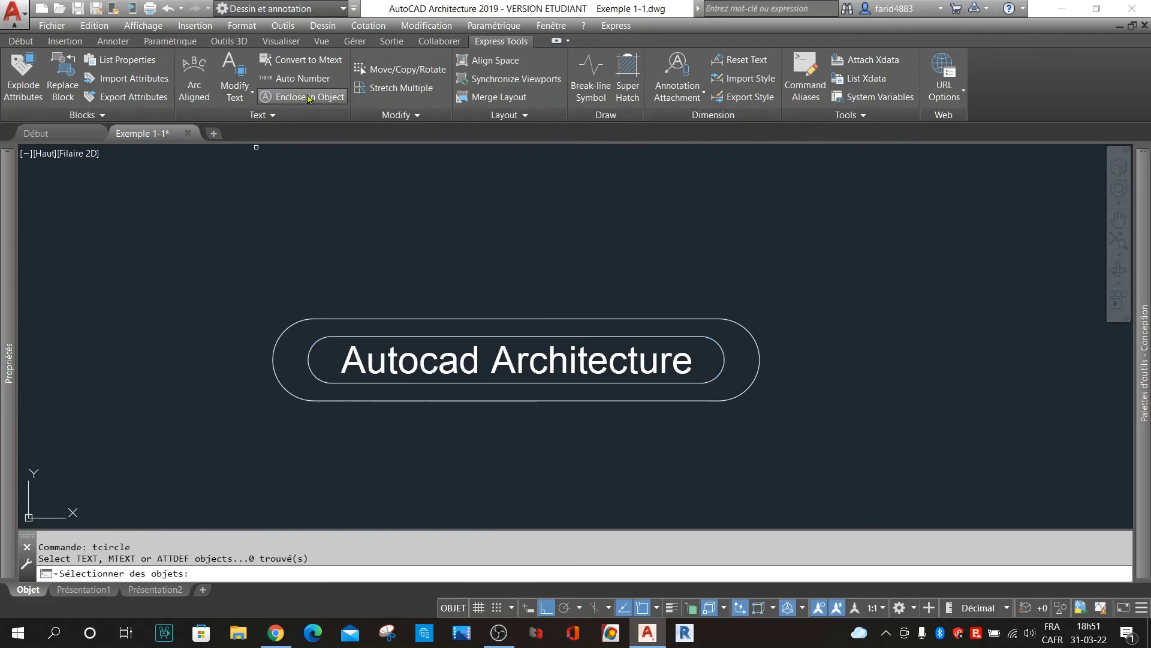
click(343, 360)
key(Return)
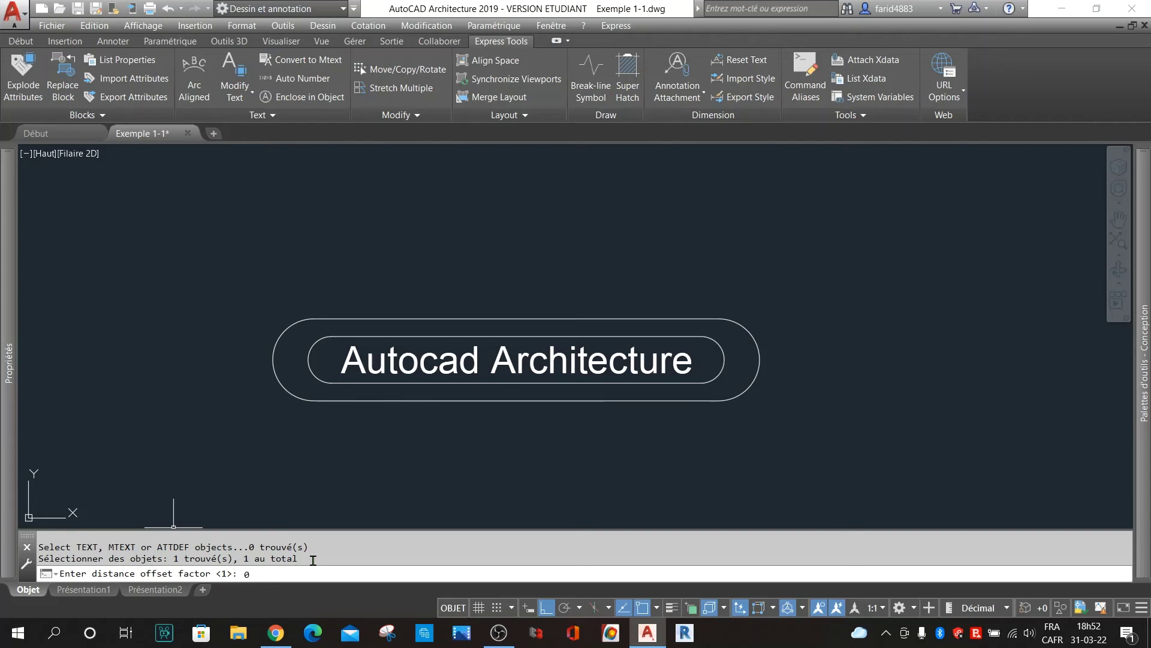
key(Return)
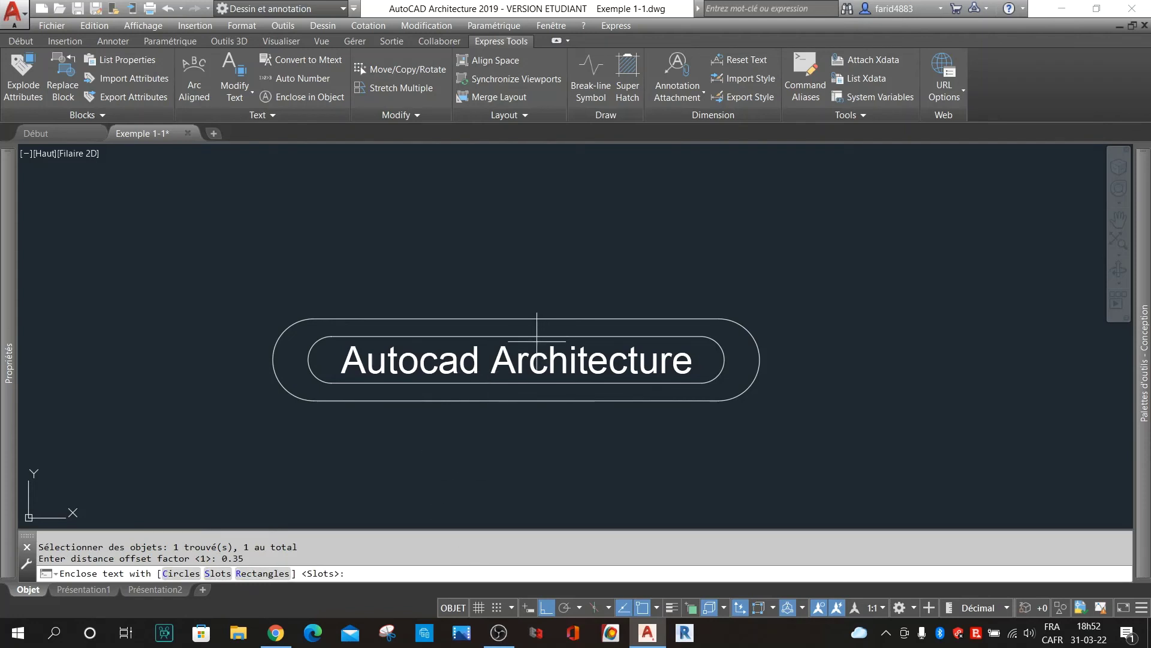
click(179, 574)
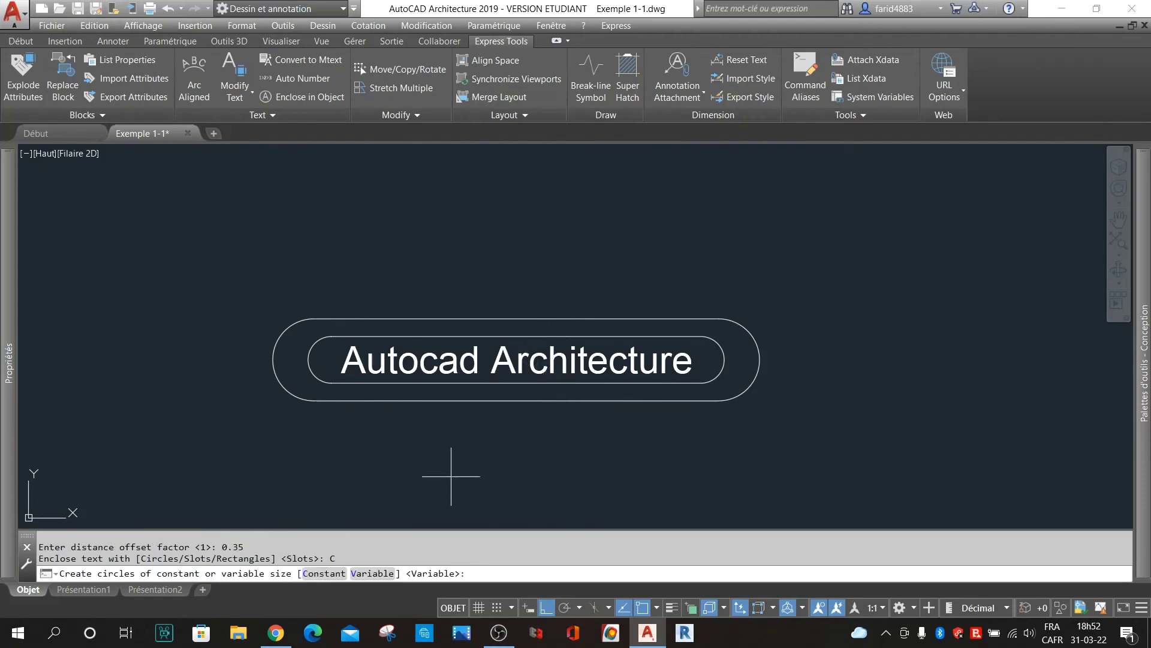
key(Return)
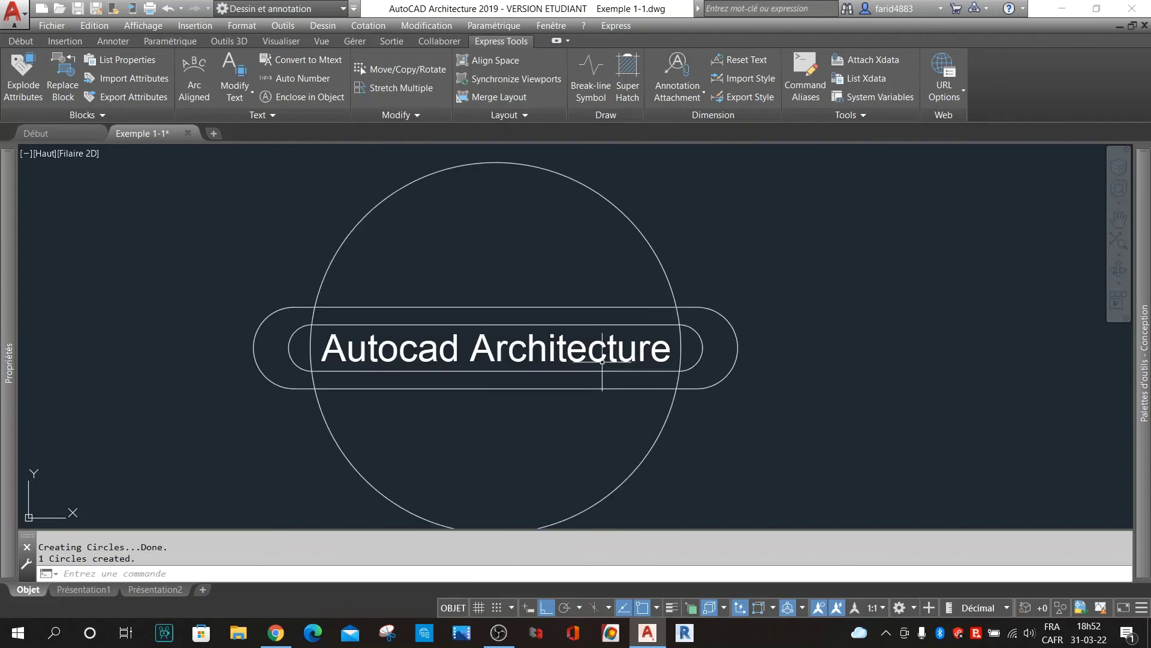
Erase the circle and both slots around the "Autocad Architecture" text.
click(763, 291)
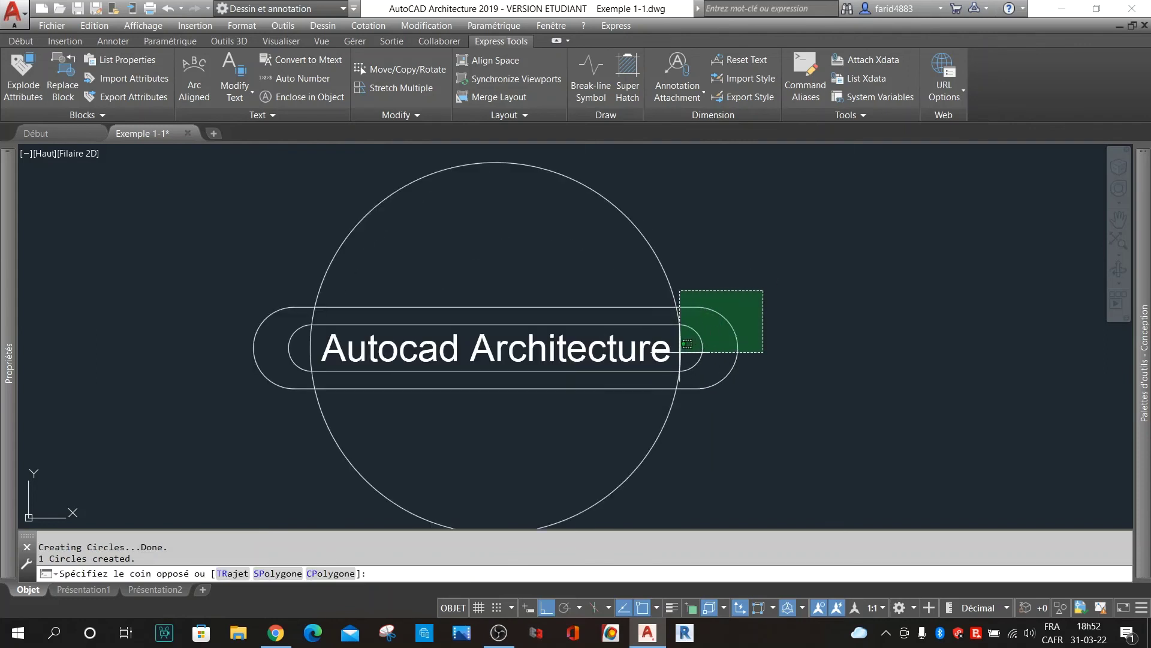
click(687, 344)
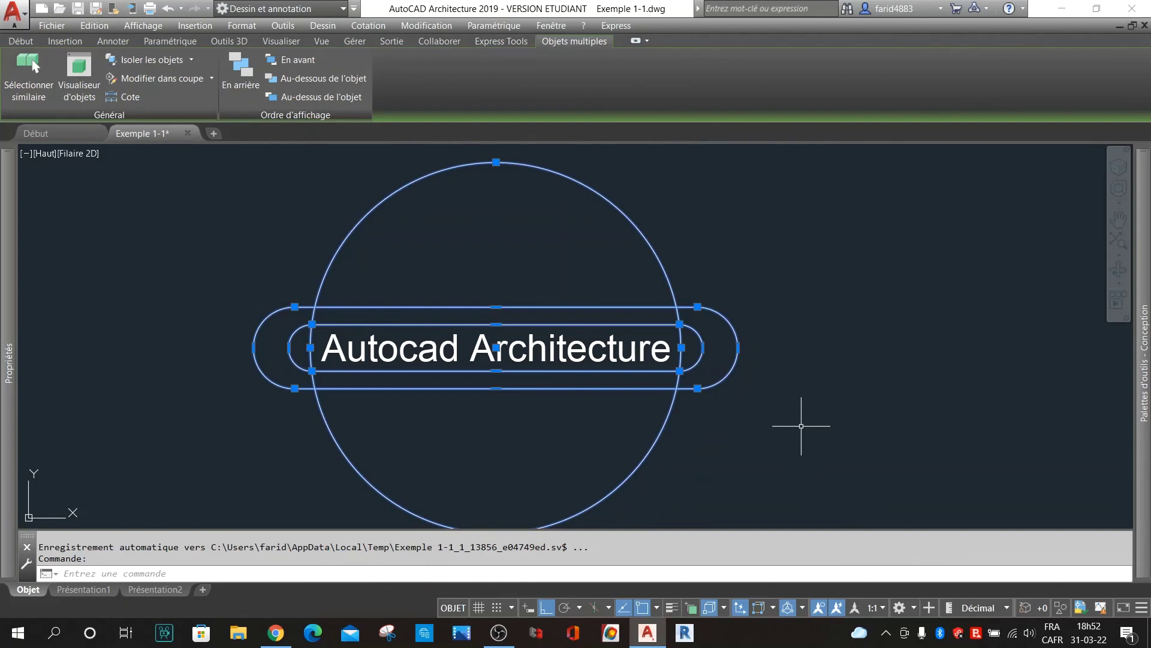
key(Delete)
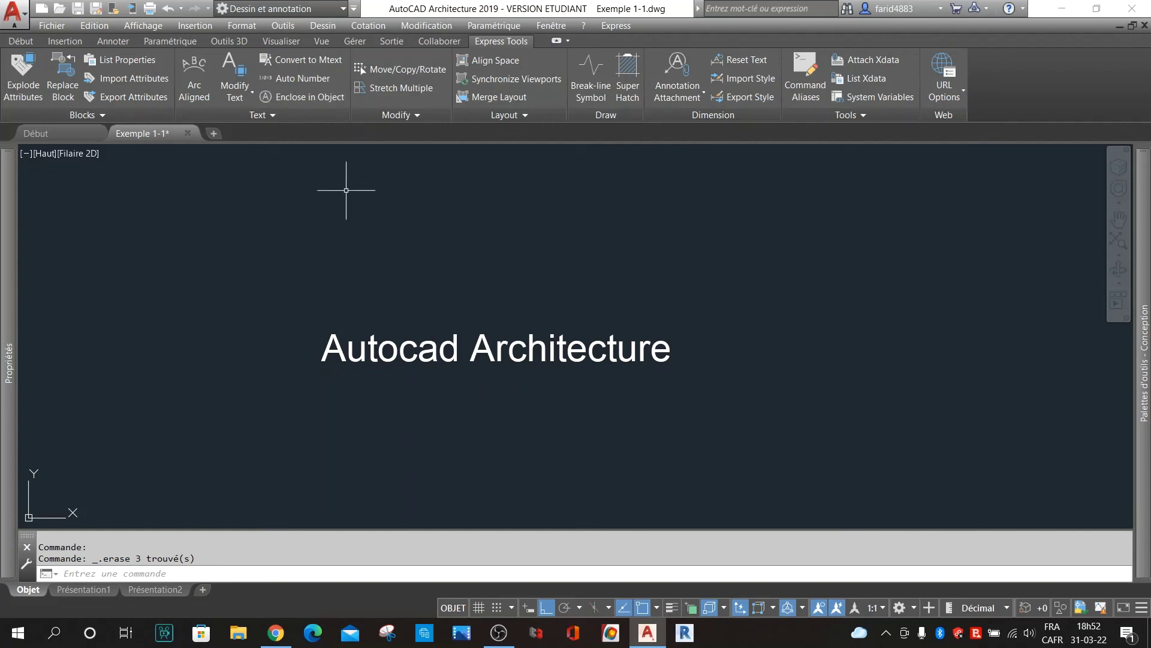
Enclose the "Autocad Architecture" text in a new variable-size slot with a 0.35 offset factor, and inspect the slot's properties.
click(294, 98)
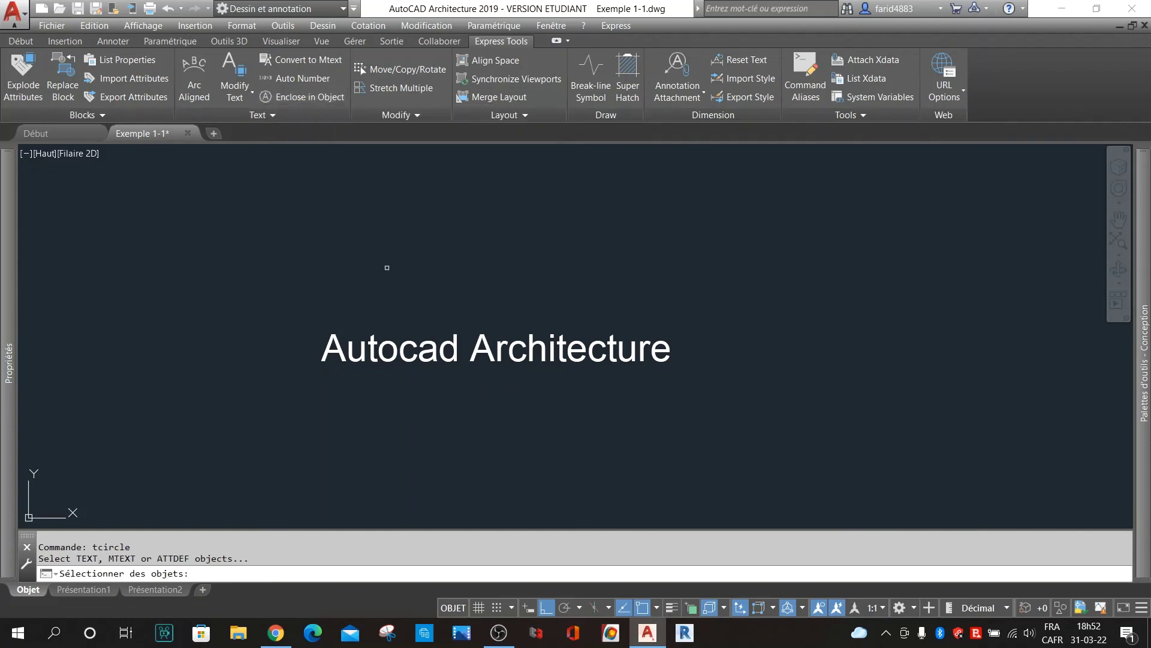
click(398, 350)
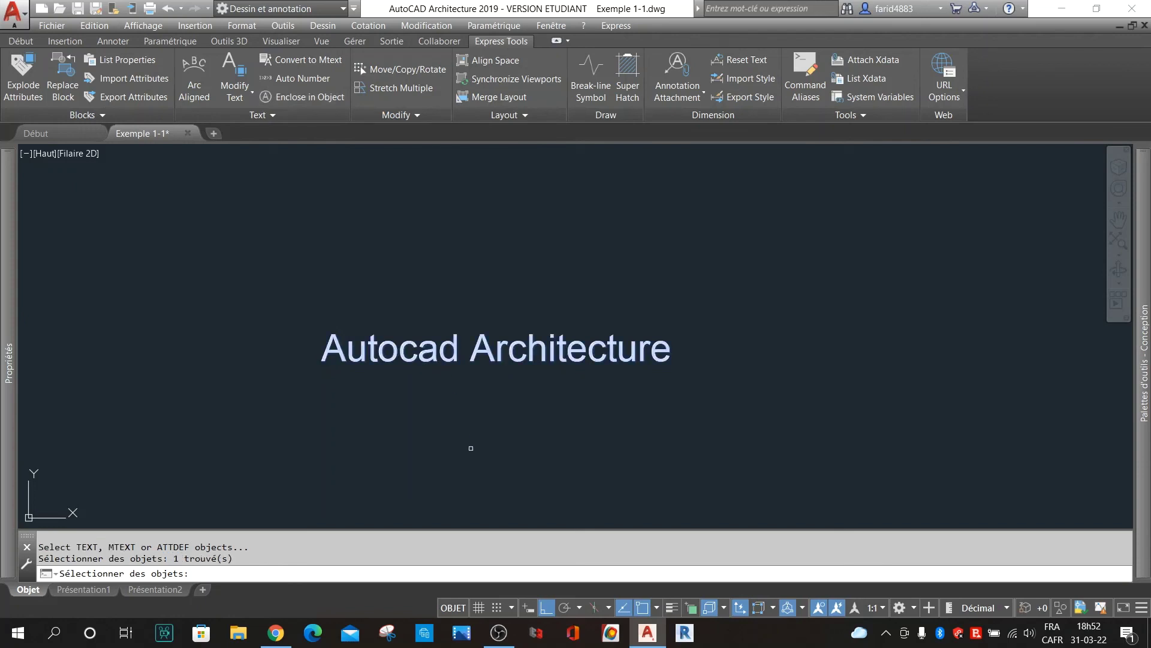
key(Return)
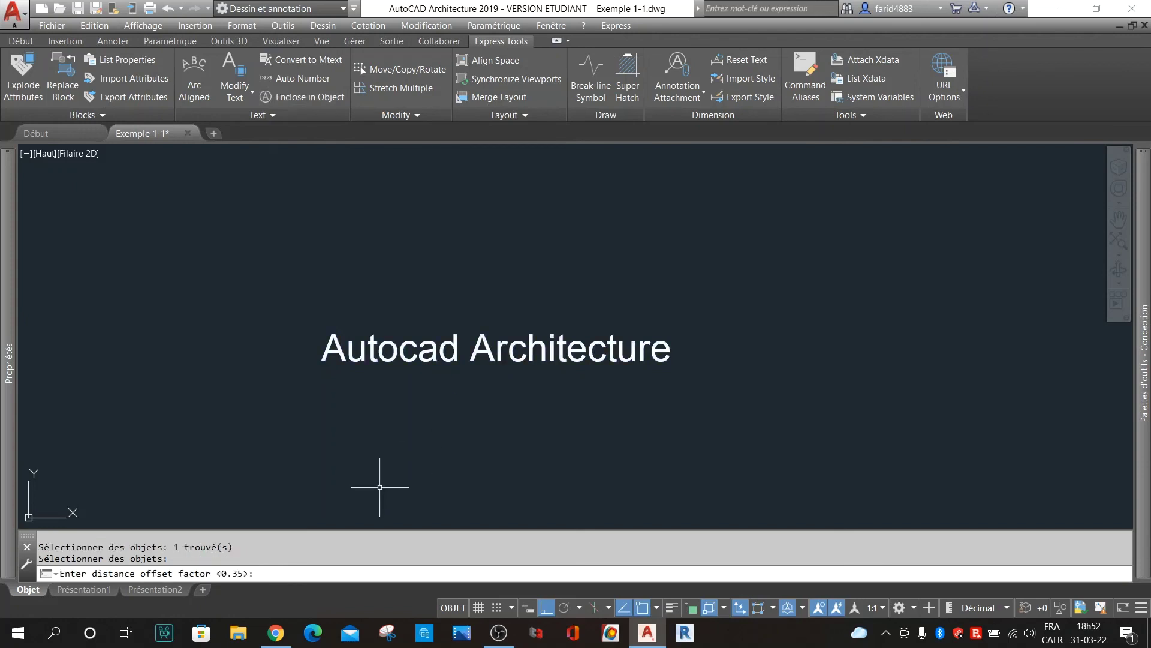
key(Return)
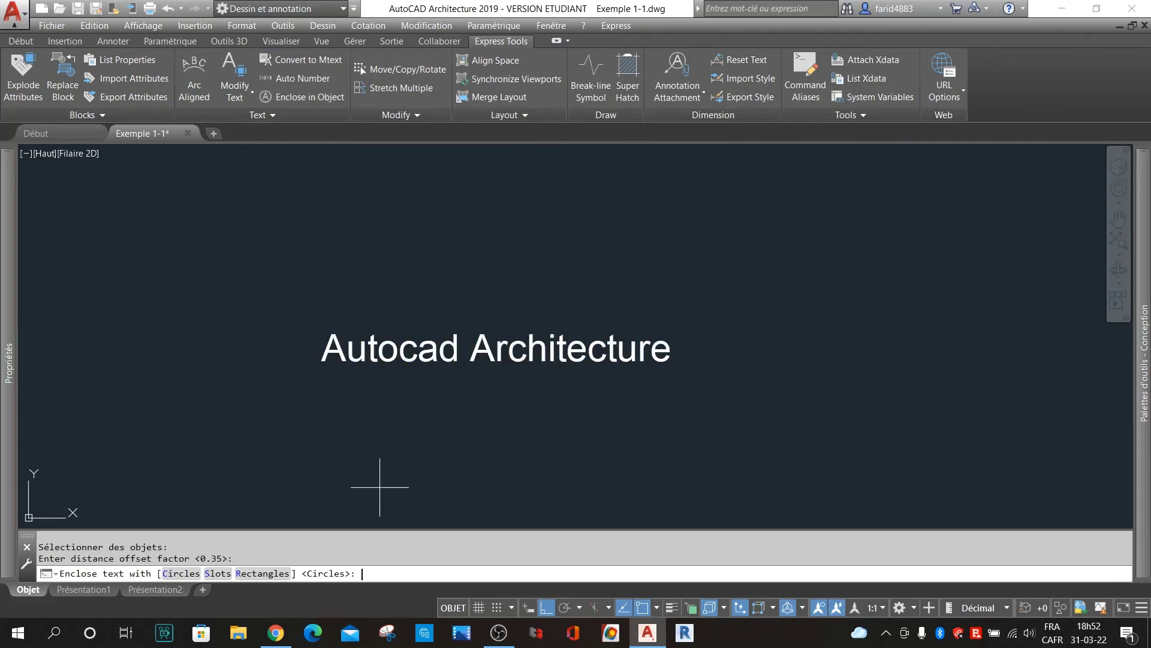
click(217, 574)
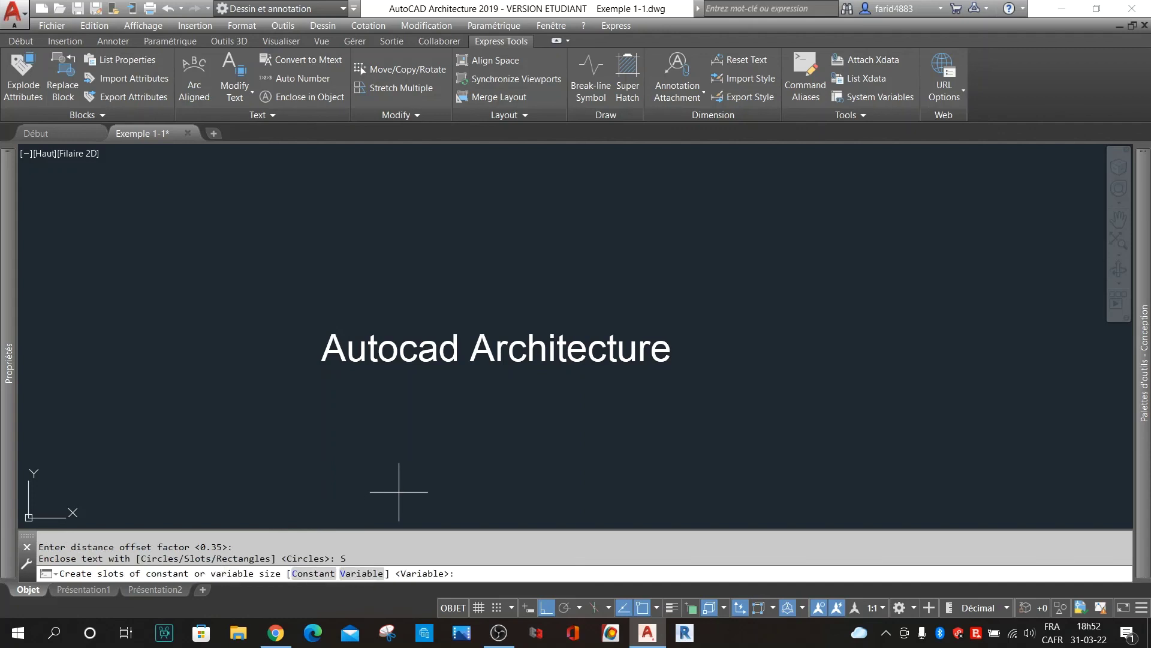
key(Return)
click(374, 323)
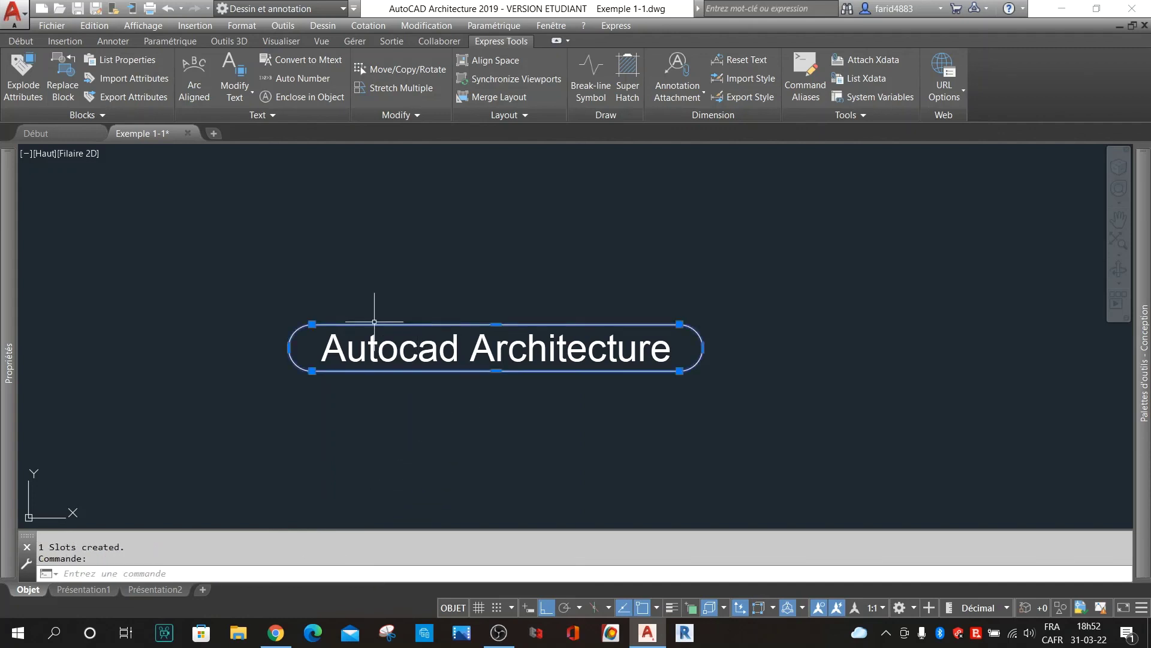
mouse_move(9, 248)
key(Escape)
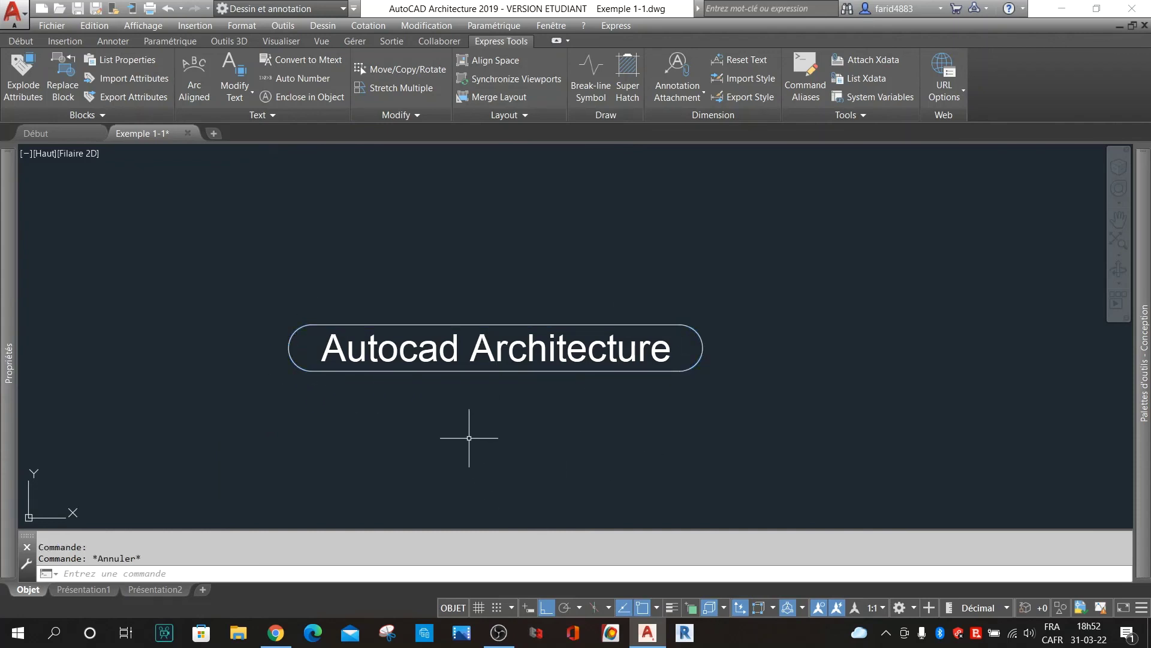